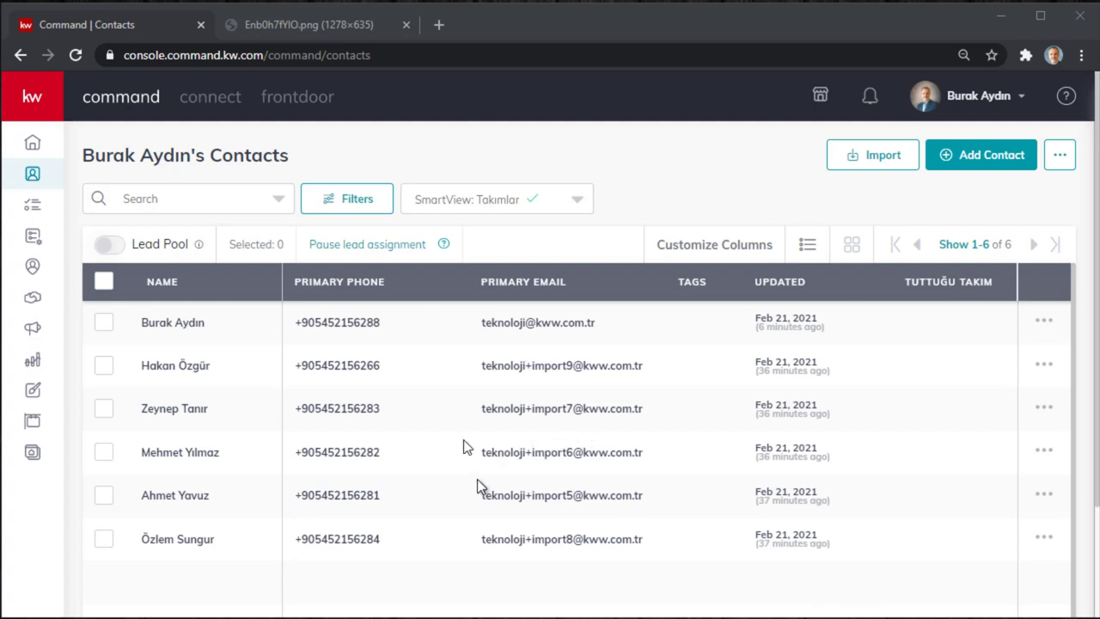
# Consult the sample tagging image, and start adding bulk tags to the second and third contacts in the list.
pyautogui.click(292, 33)
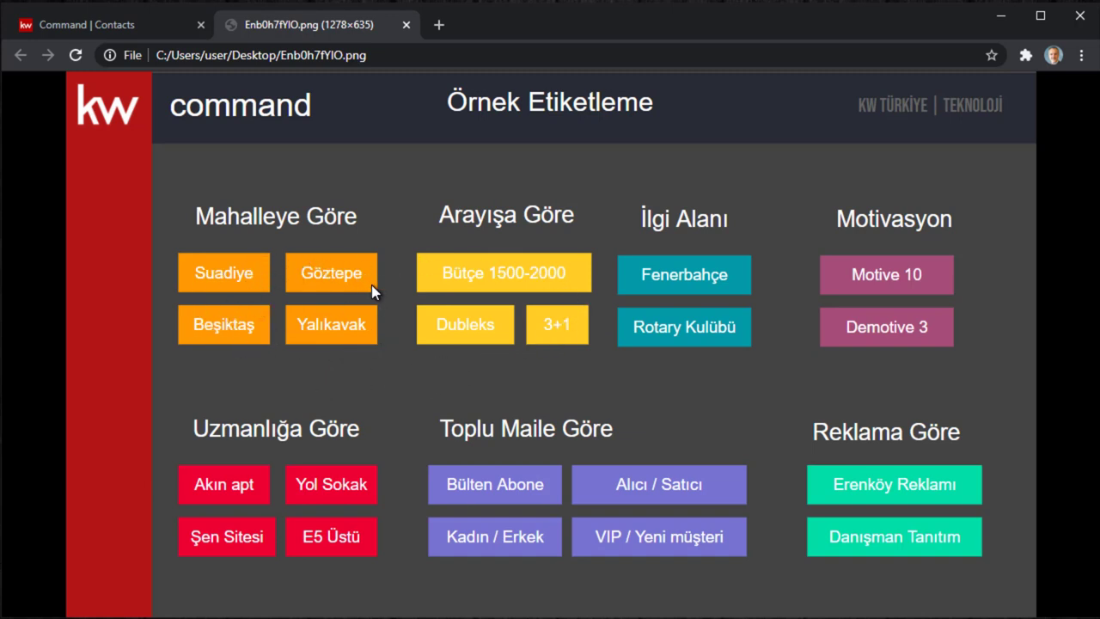
pyautogui.click(103, 28)
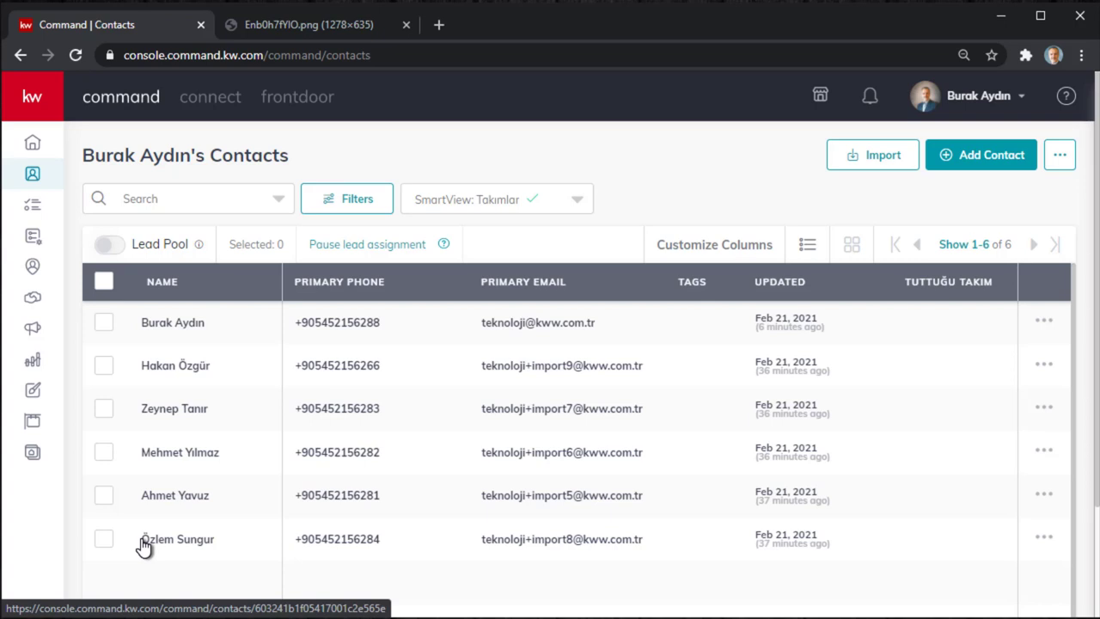
pyautogui.click(103, 366)
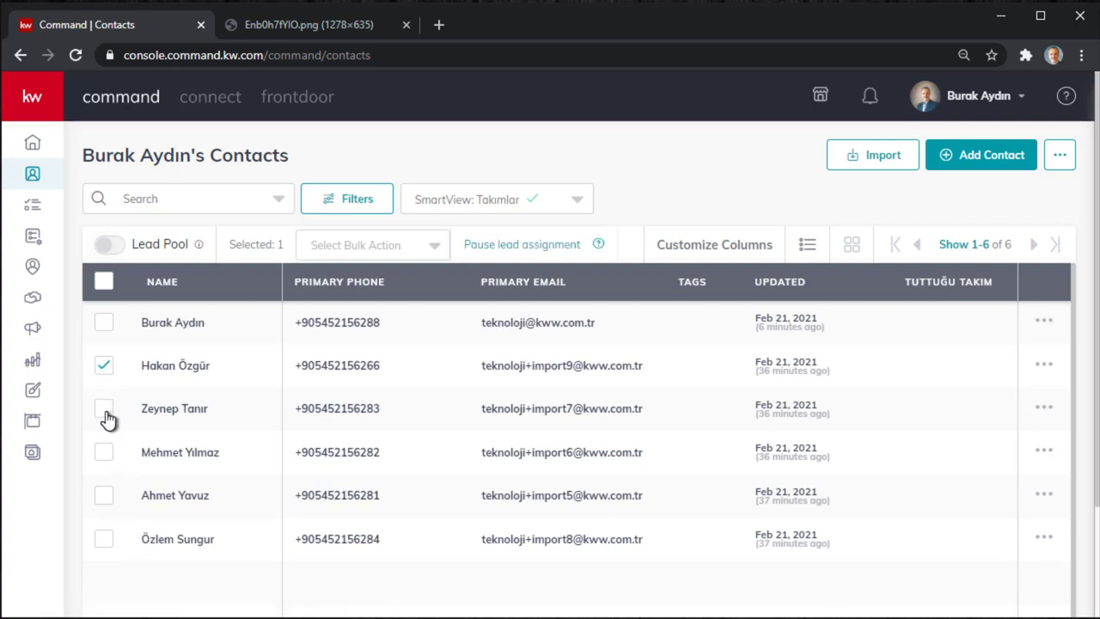
pyautogui.click(104, 410)
pyautogui.click(420, 249)
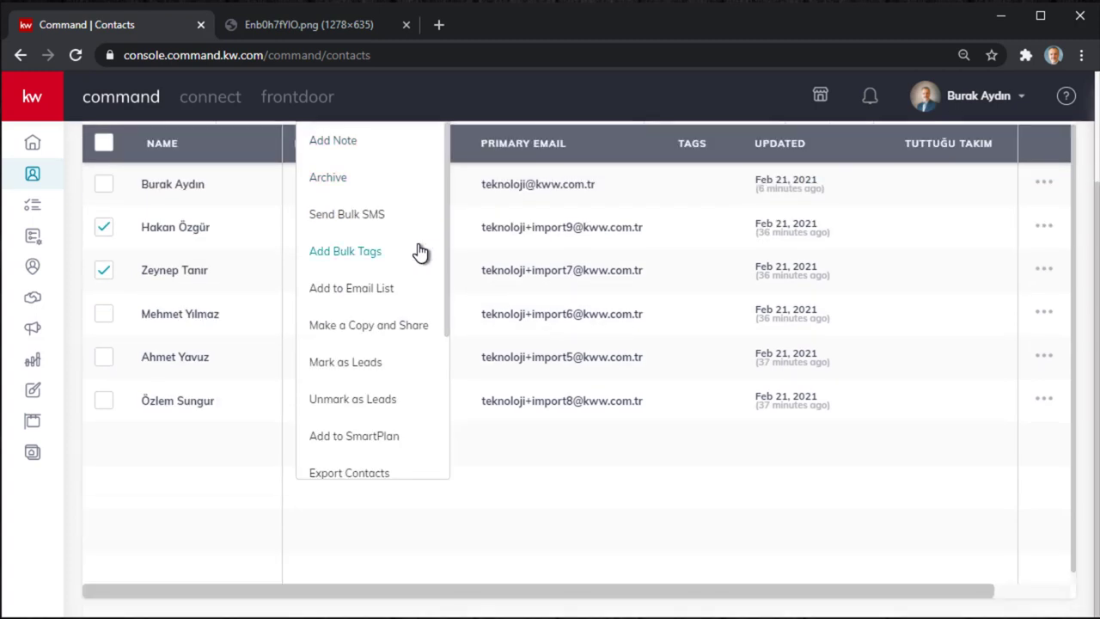
pyautogui.scroll(2, 420, 251)
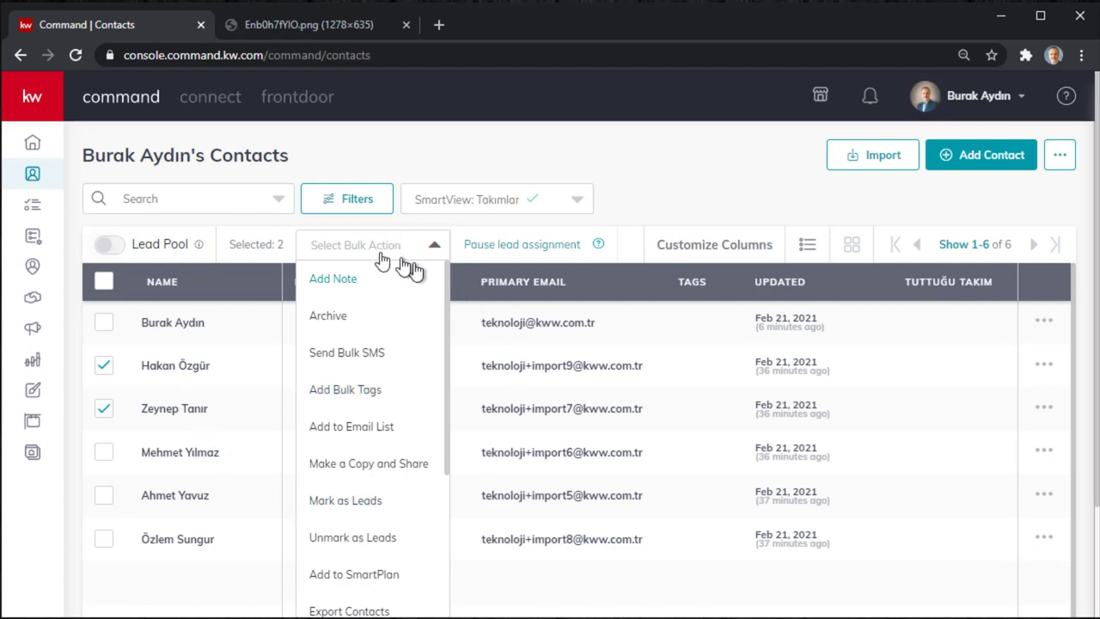
pyautogui.click(360, 393)
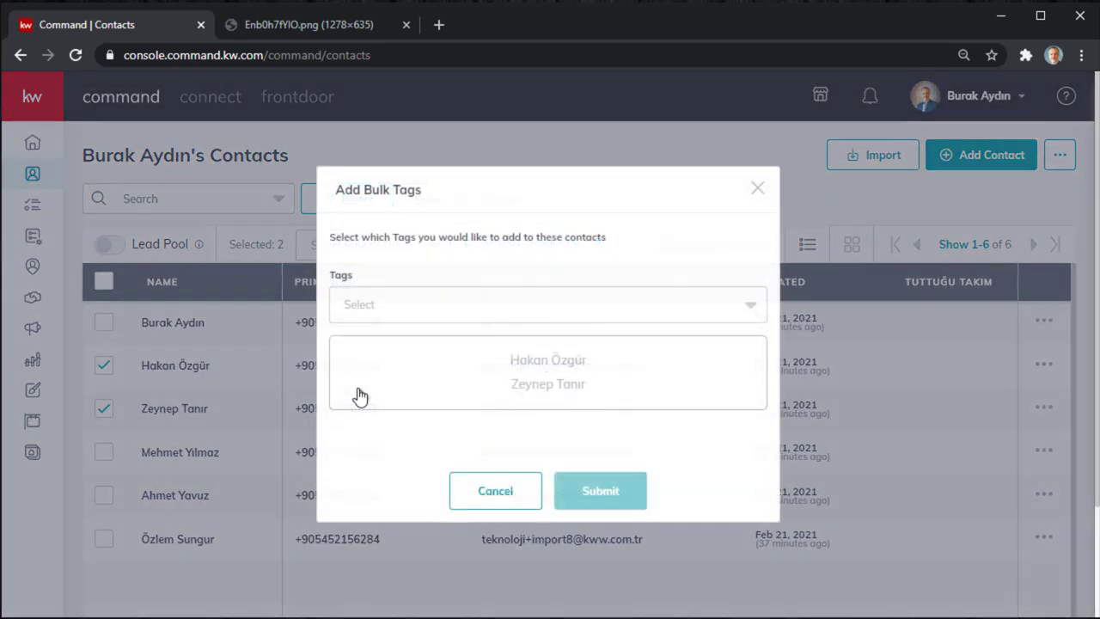
# Find the existing Suadiye tag and choose it for the two selected contacts.
pyautogui.click(423, 306)
pyautogui.write('S')
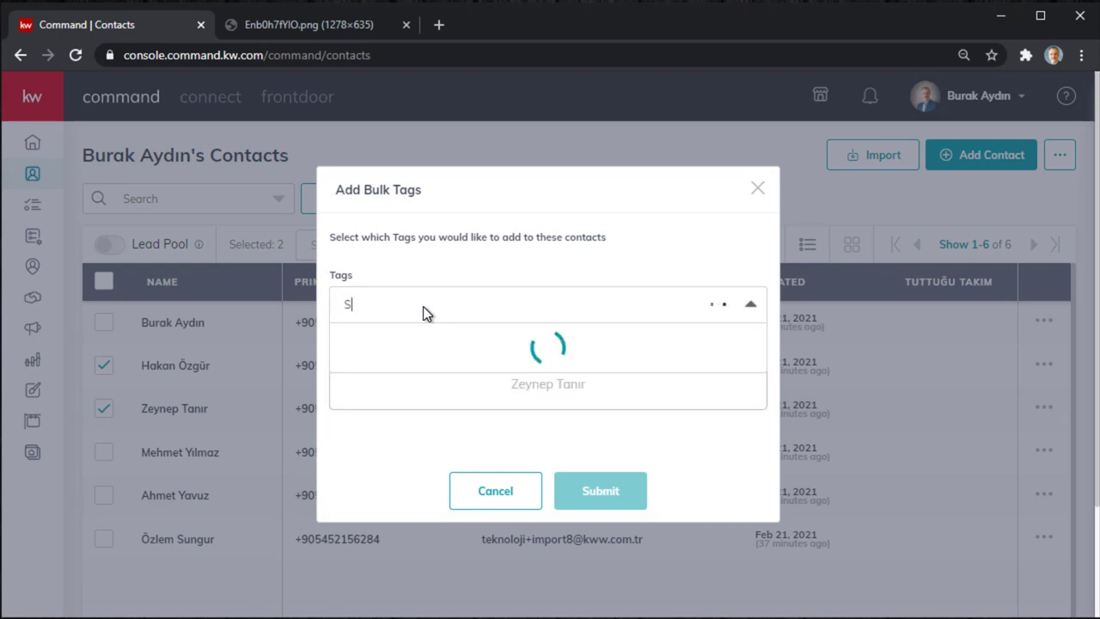
pyautogui.write('uadiye')
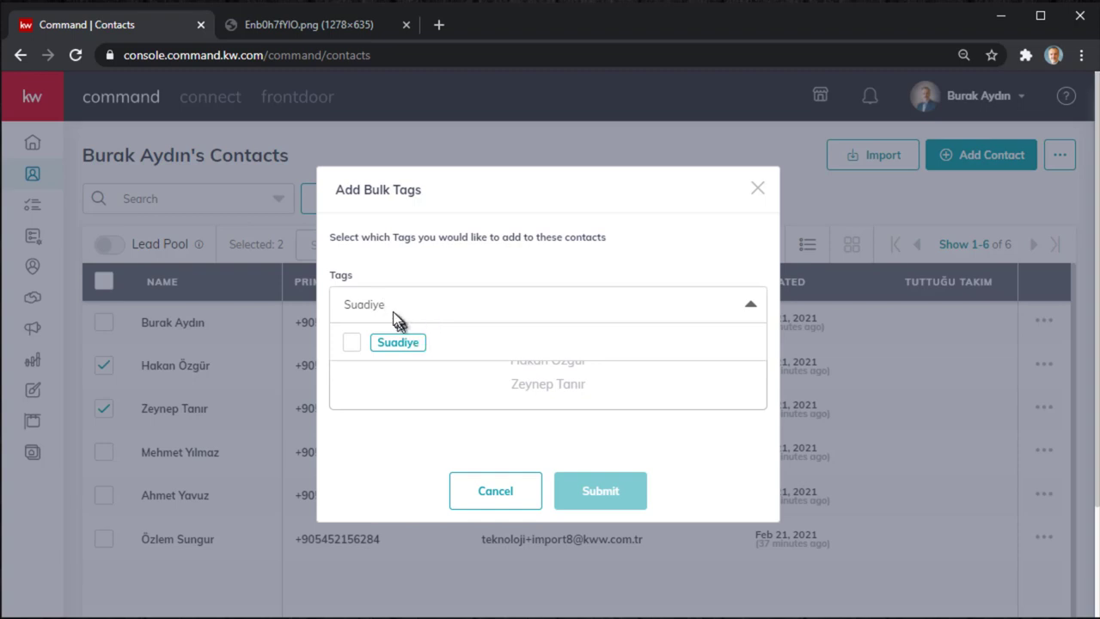
pyautogui.click(357, 346)
# Create a yellow custom tag B1500-2000 alongside Suadiye and submit the bulk tags.
pyautogui.click(445, 315)
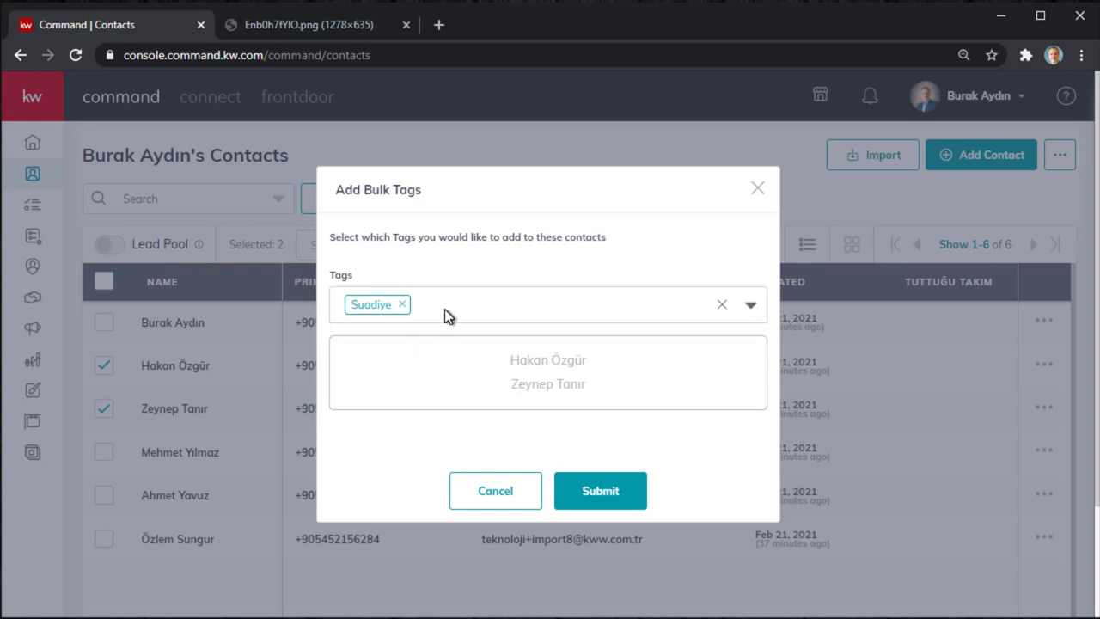
pyautogui.write('B')
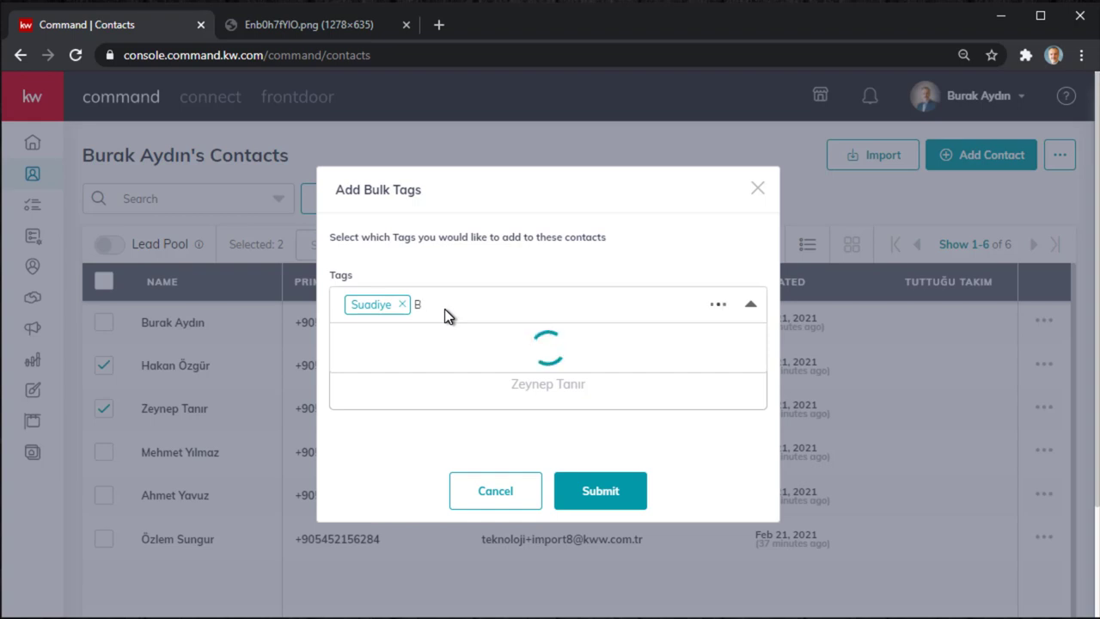
pyautogui.write('1500-2000')
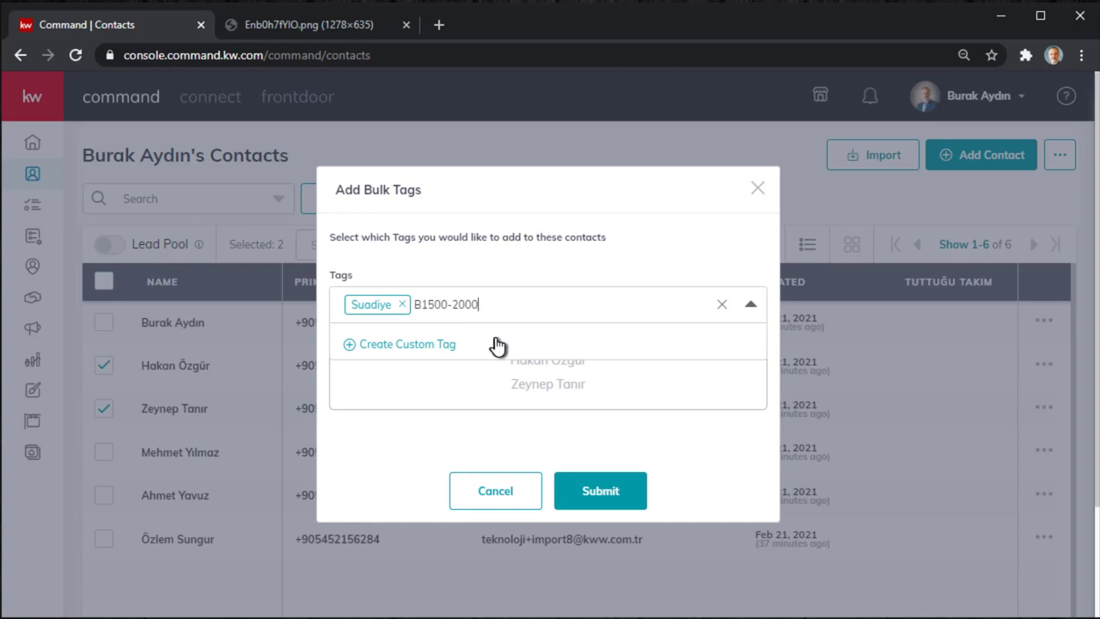
pyautogui.click(427, 345)
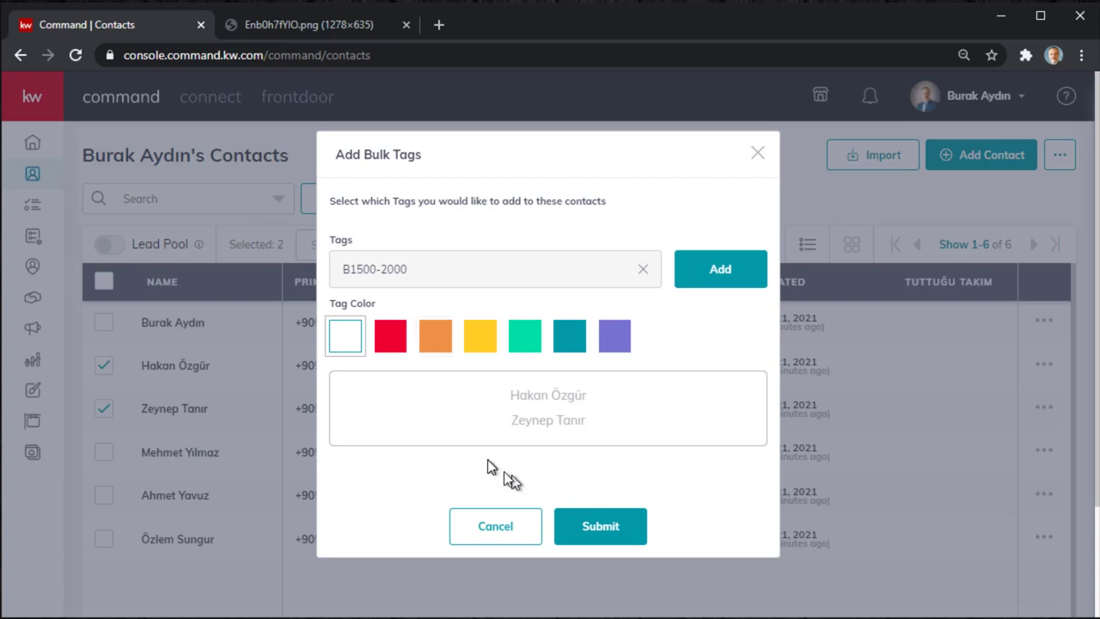
pyautogui.click(486, 347)
pyautogui.click(719, 271)
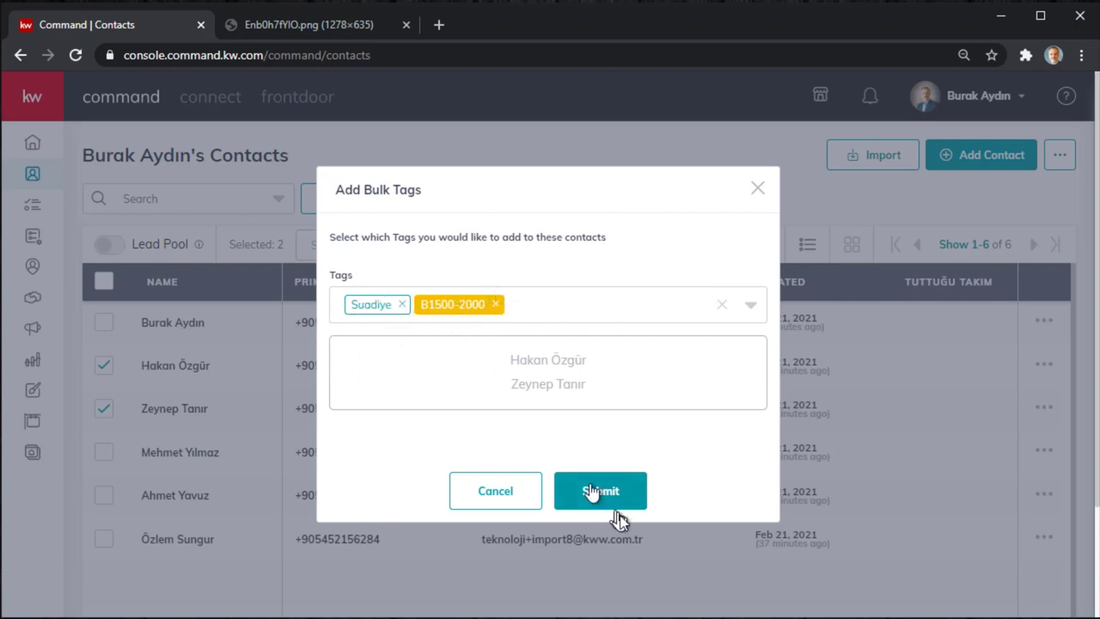
pyautogui.click(601, 491)
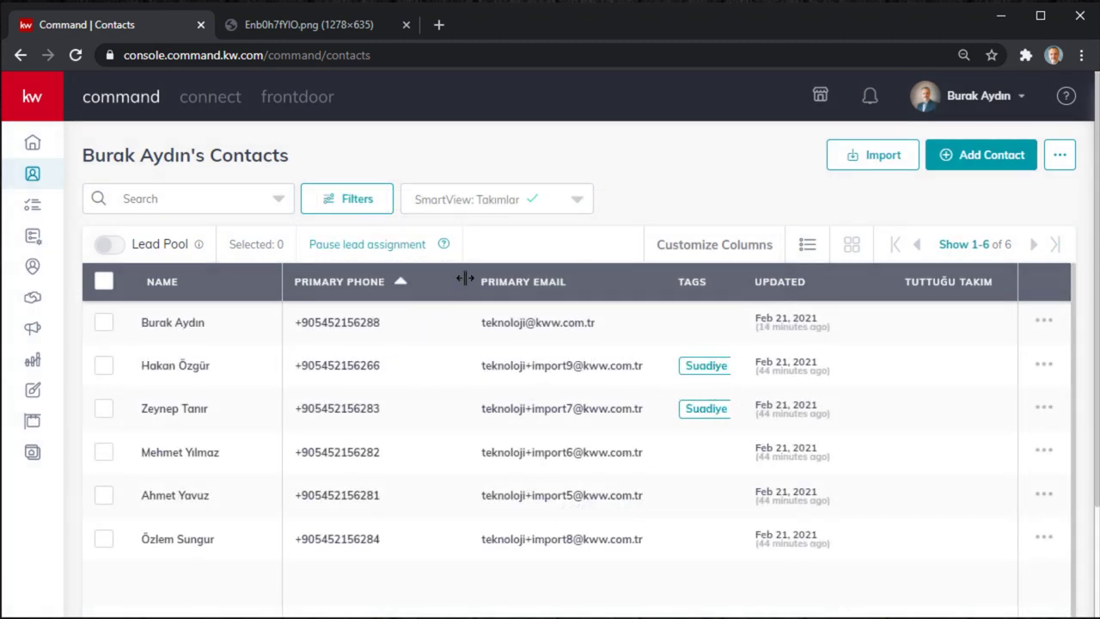
# Narrow the Primary Phone column, widen the Tags column to fit both tags, and save the SmartView changes.
pyautogui.moveTo(464, 278); pyautogui.dragTo(438, 280)
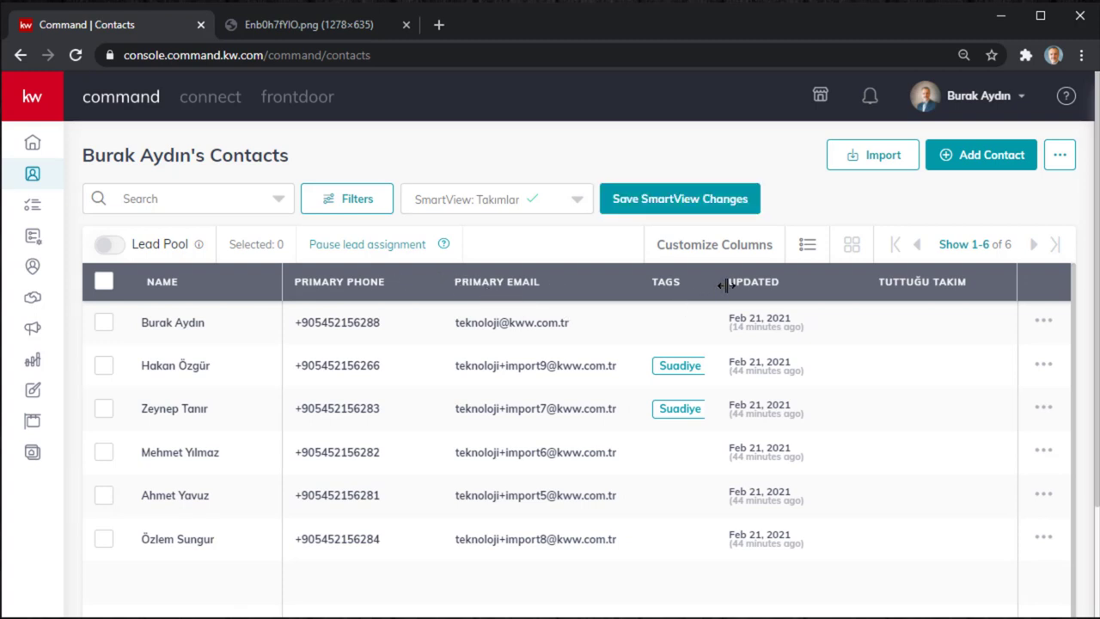
pyautogui.moveTo(721, 284); pyautogui.dragTo(835, 287)
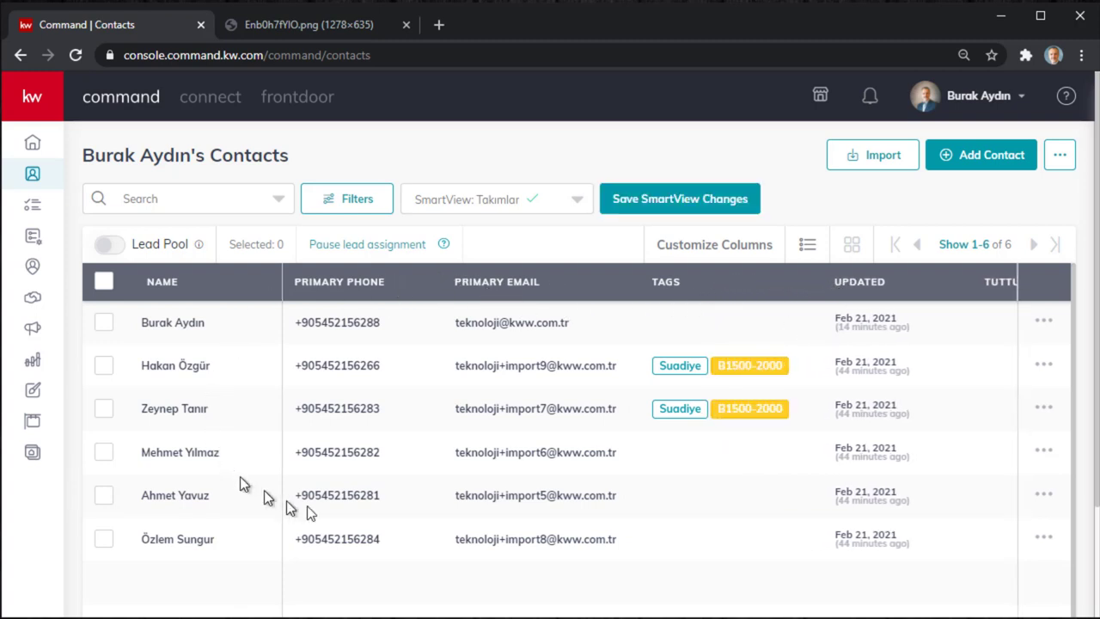
pyautogui.click(686, 208)
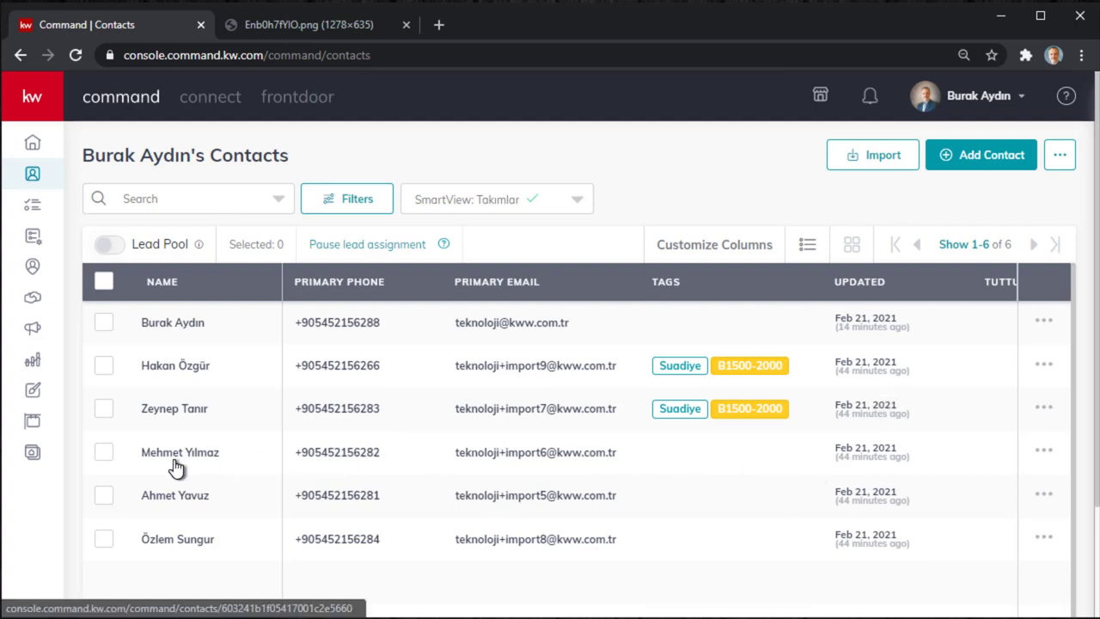
# Select the fourth and fifth contacts in the list and start adding bulk tags to them.
pyautogui.click(103, 452)
pyautogui.click(105, 496)
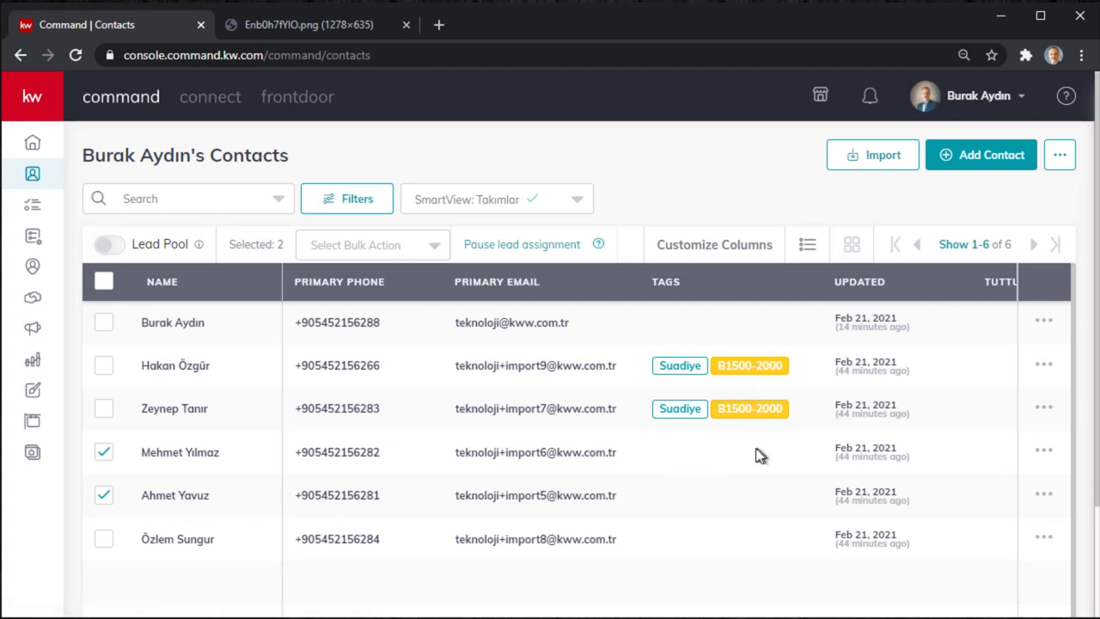
pyautogui.click(333, 245)
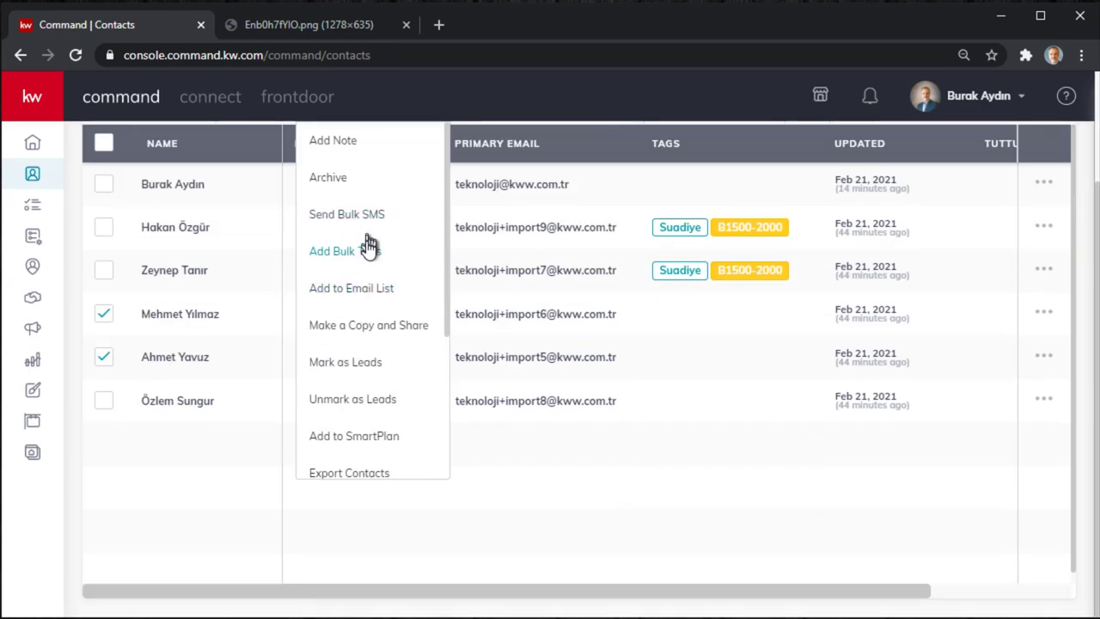
pyautogui.click(367, 254)
# Create a custom tag Göztepe in the white tag color for the selected contacts.
pyautogui.click(437, 306)
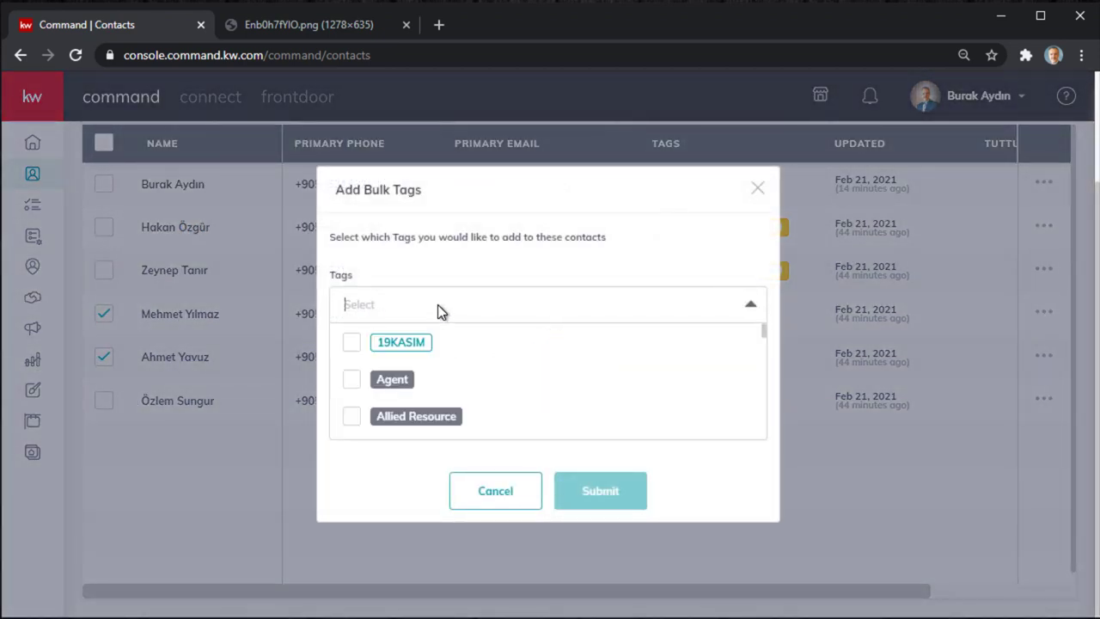
pyautogui.write('Göz')
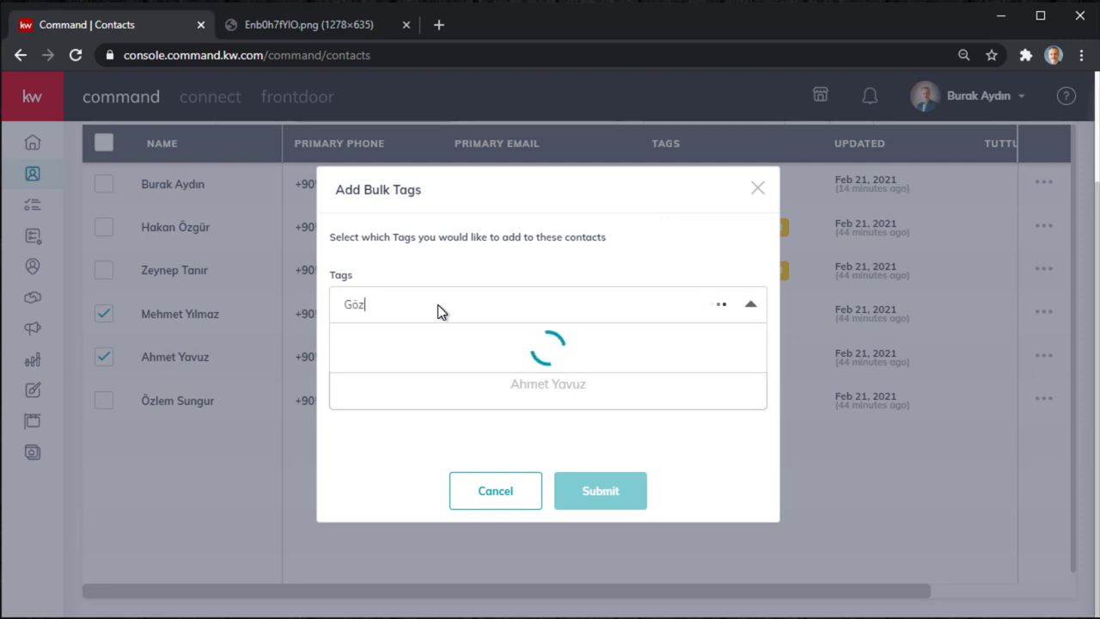
pyautogui.write('tepe')
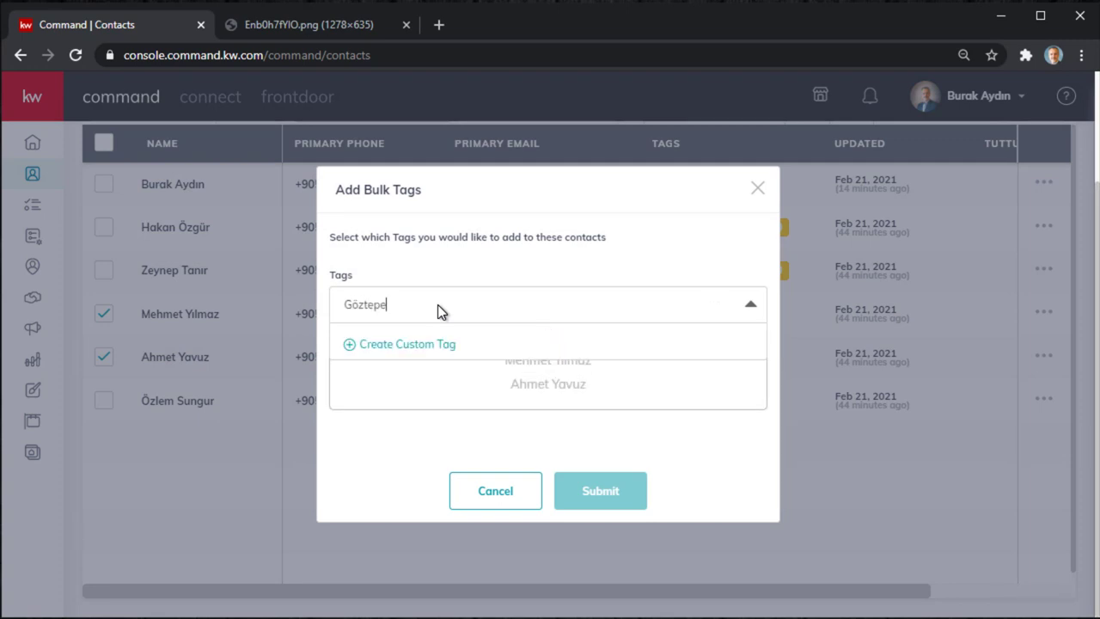
pyautogui.click(427, 344)
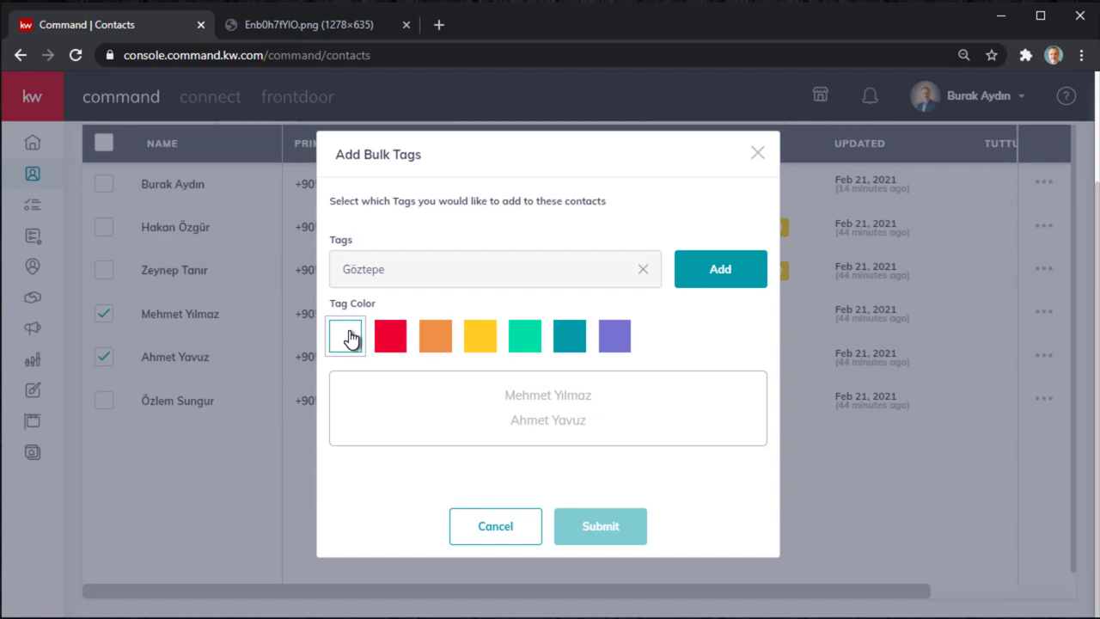
pyautogui.click(683, 269)
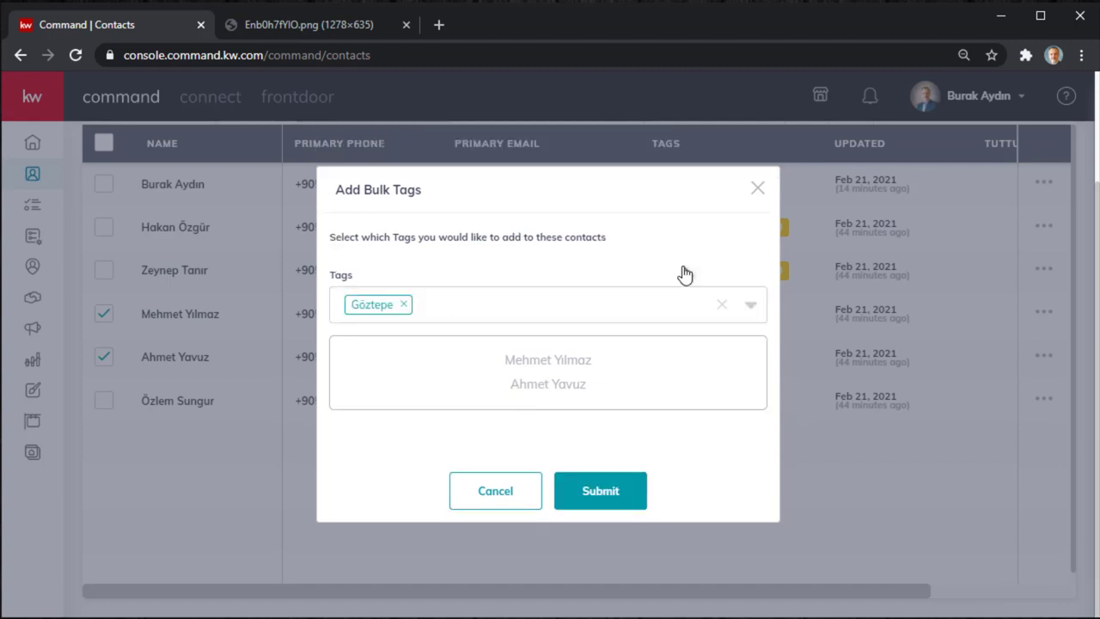
# Add the existing B1500-2000 tag, submit the bulk tags, and refresh the contacts list.
pyautogui.click(477, 312)
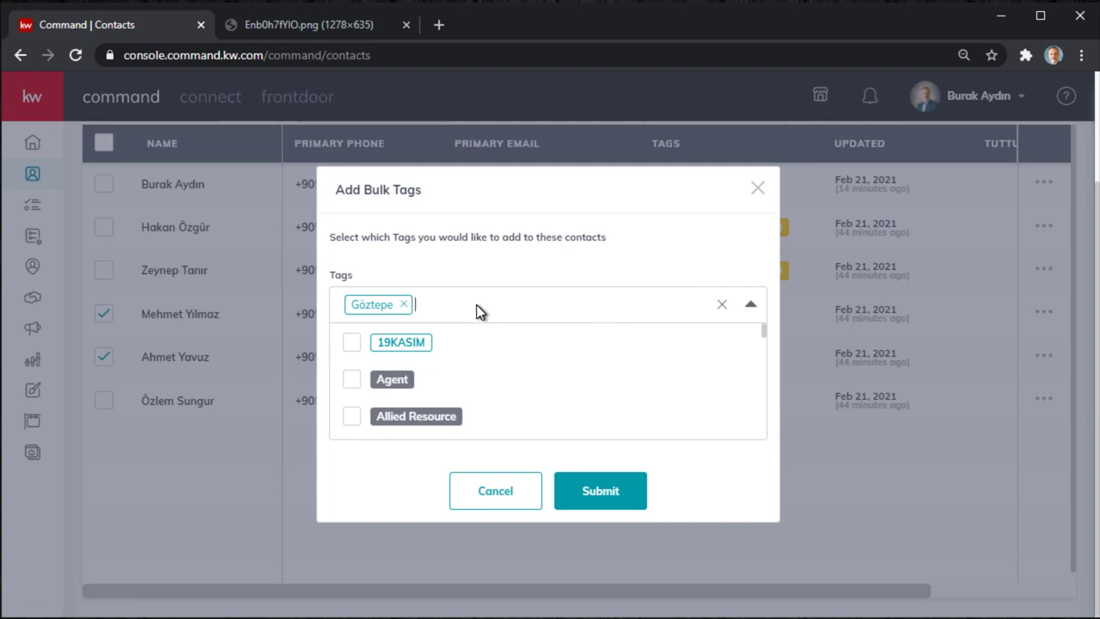
pyautogui.write('B1')
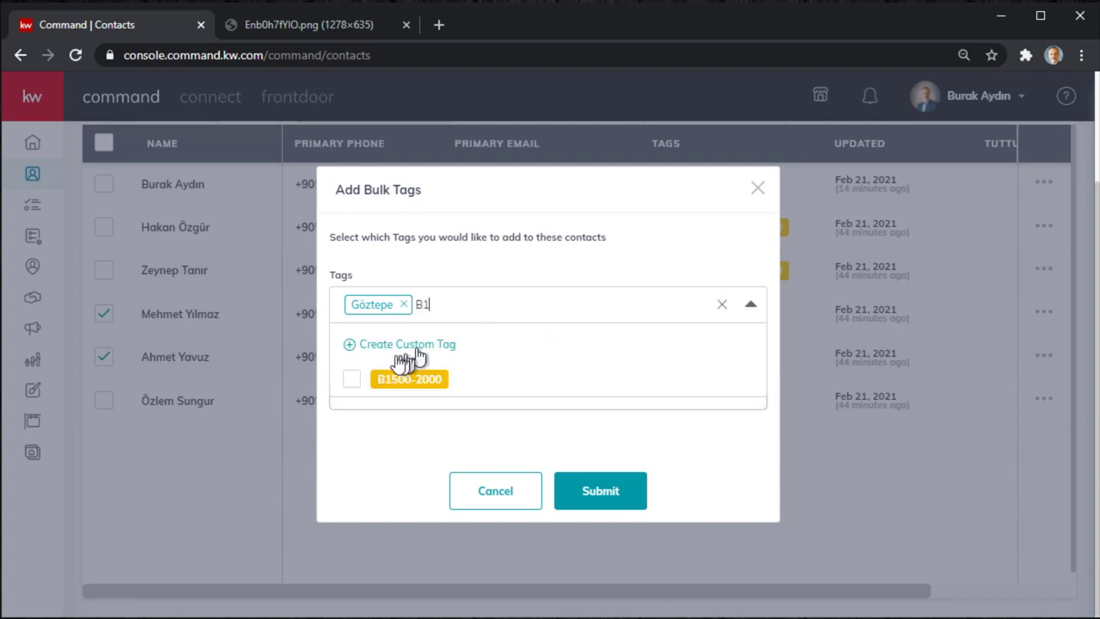
pyautogui.click(349, 379)
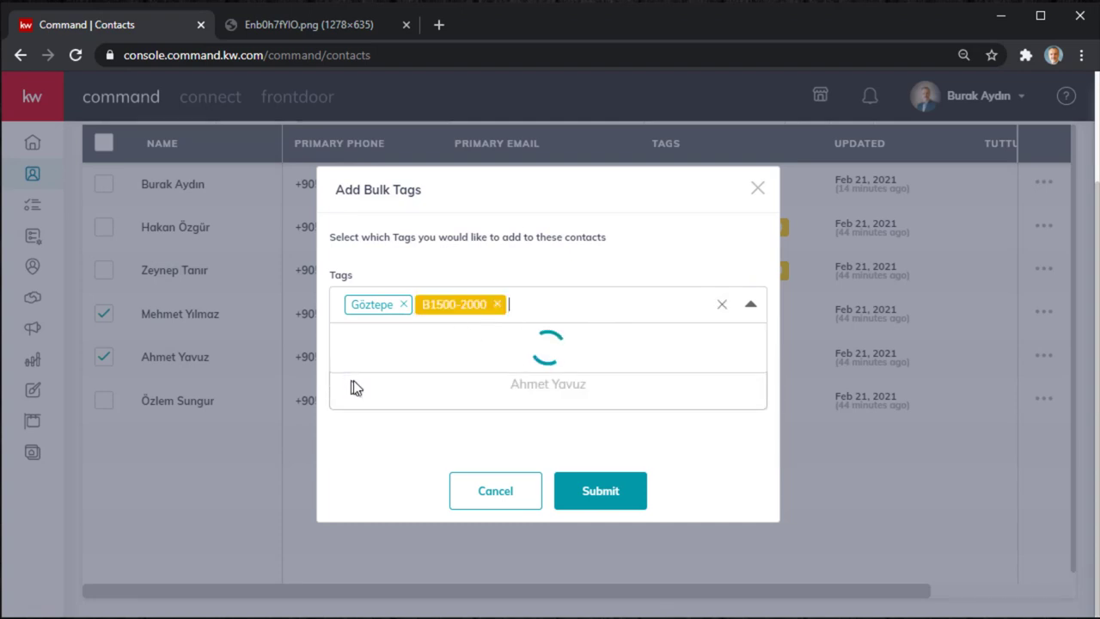
pyautogui.click(586, 492)
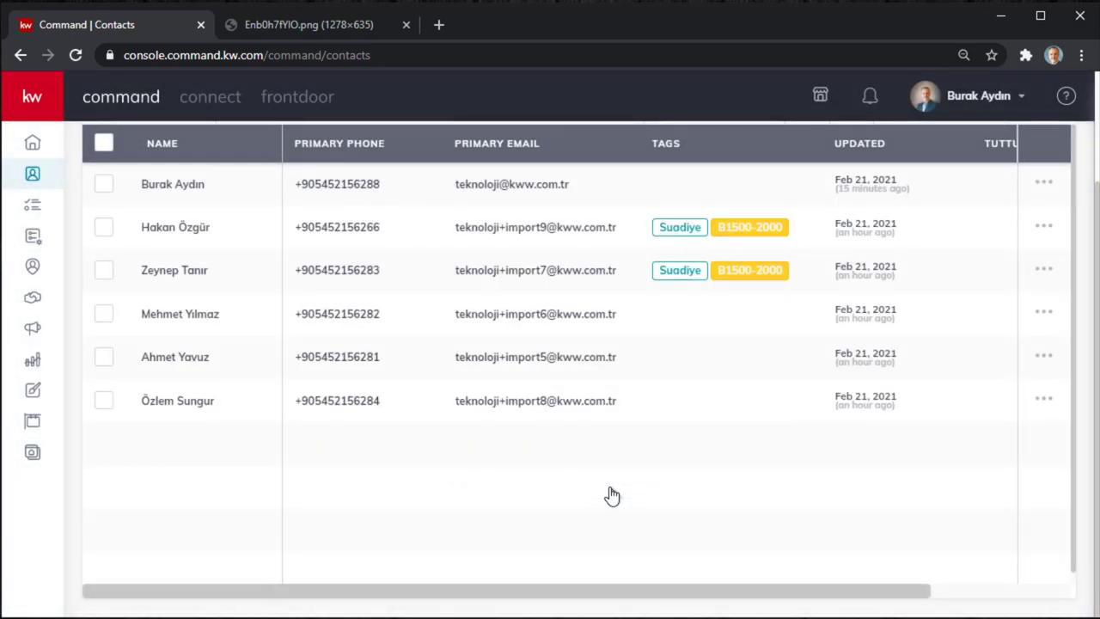
pyautogui.press('F5')
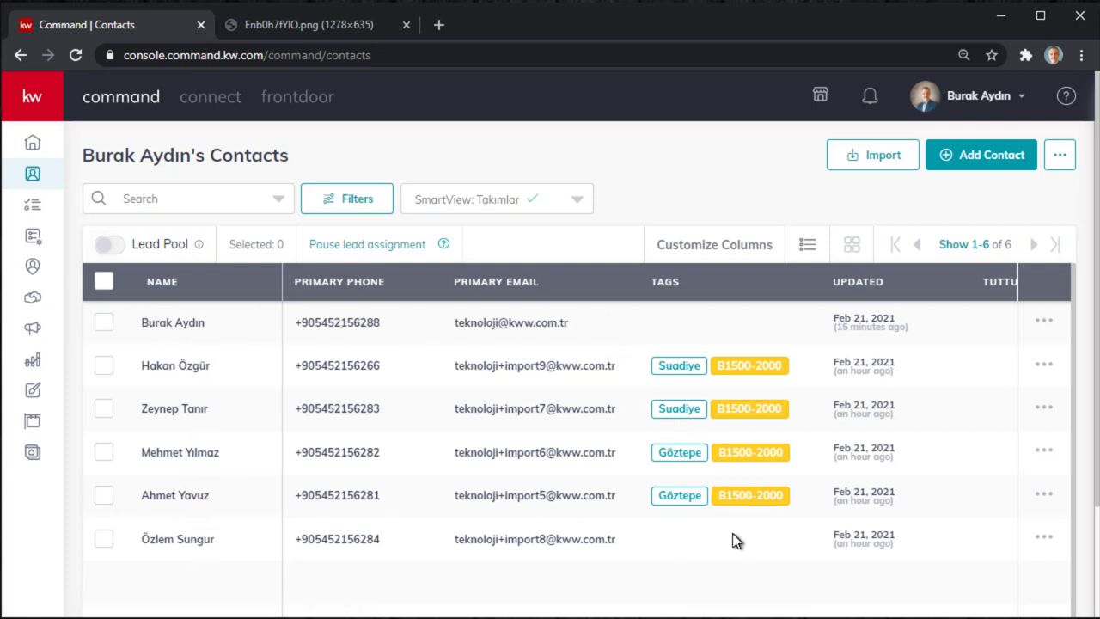
# Check the sample tagging image again, and open the first contact's record to look over its details.
pyautogui.click(320, 30)
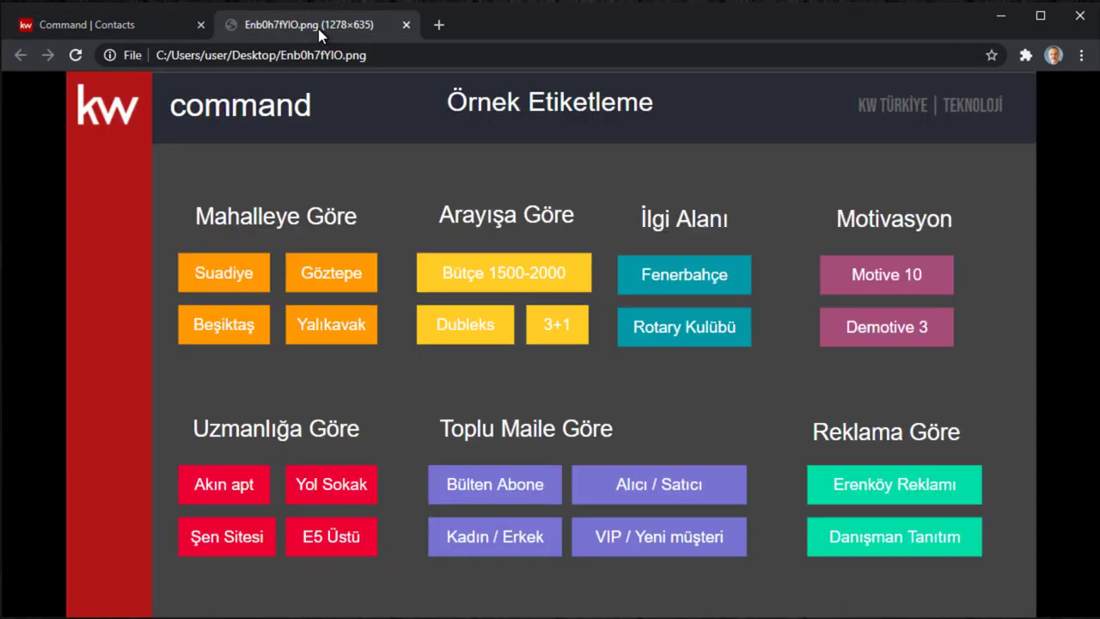
pyautogui.click(137, 26)
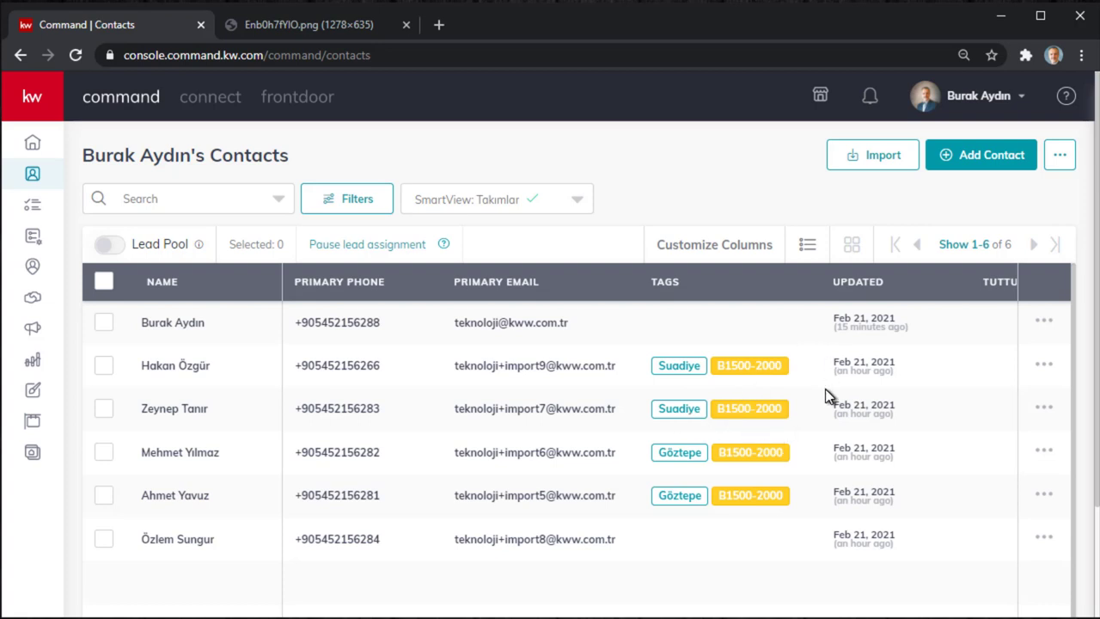
pyautogui.click(104, 322)
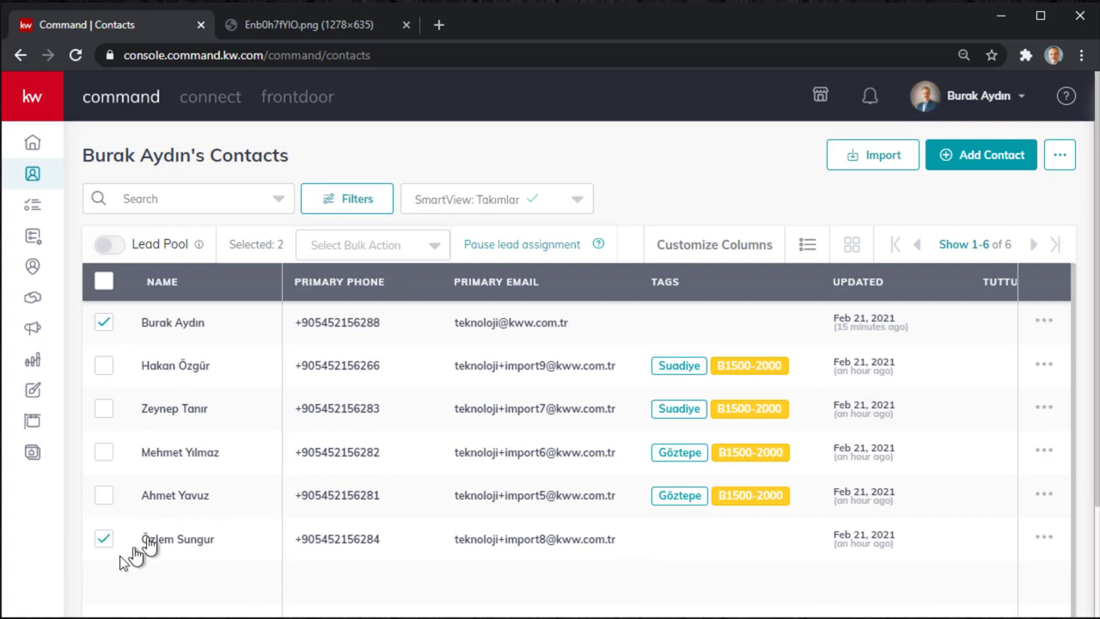
pyautogui.click(104, 539)
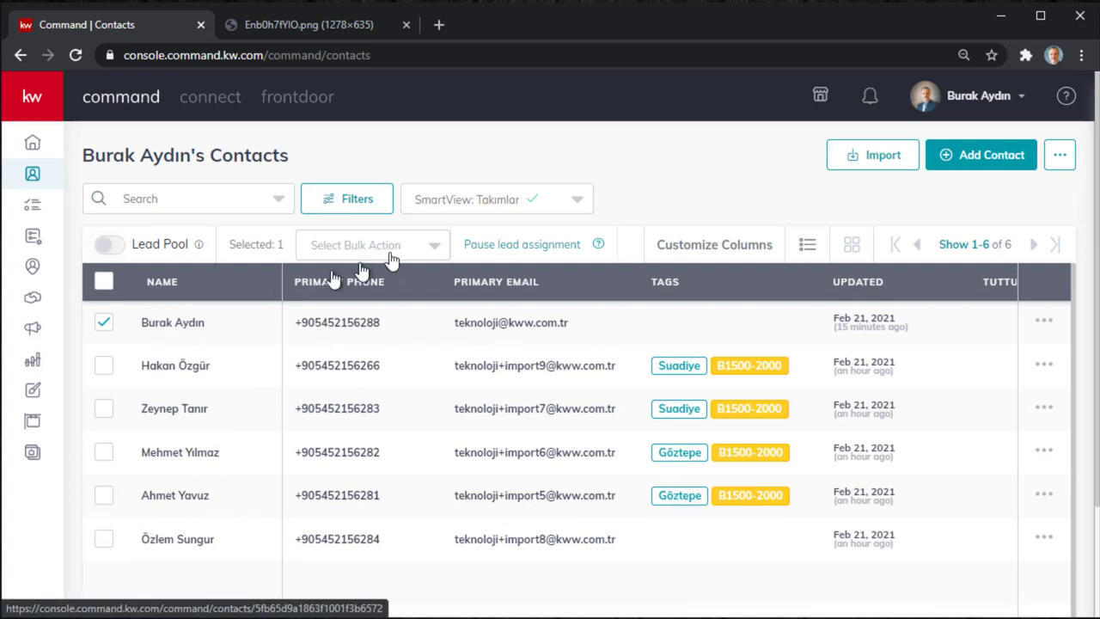
pyautogui.click(177, 324)
pyautogui.scroll(-3, 460, 468)
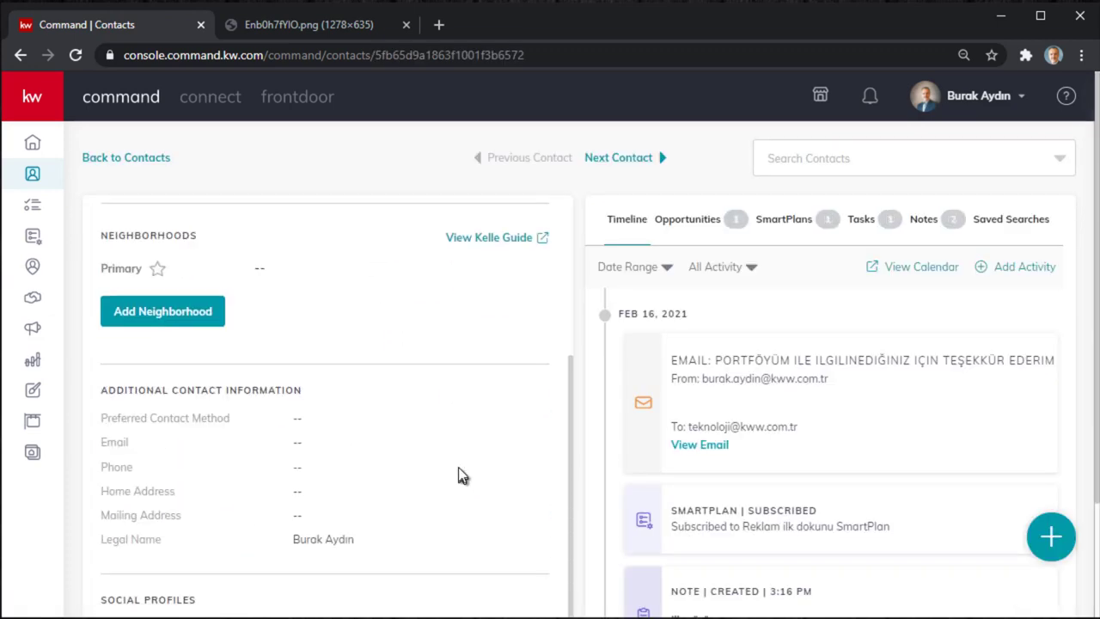
pyautogui.scroll(3, 378, 404)
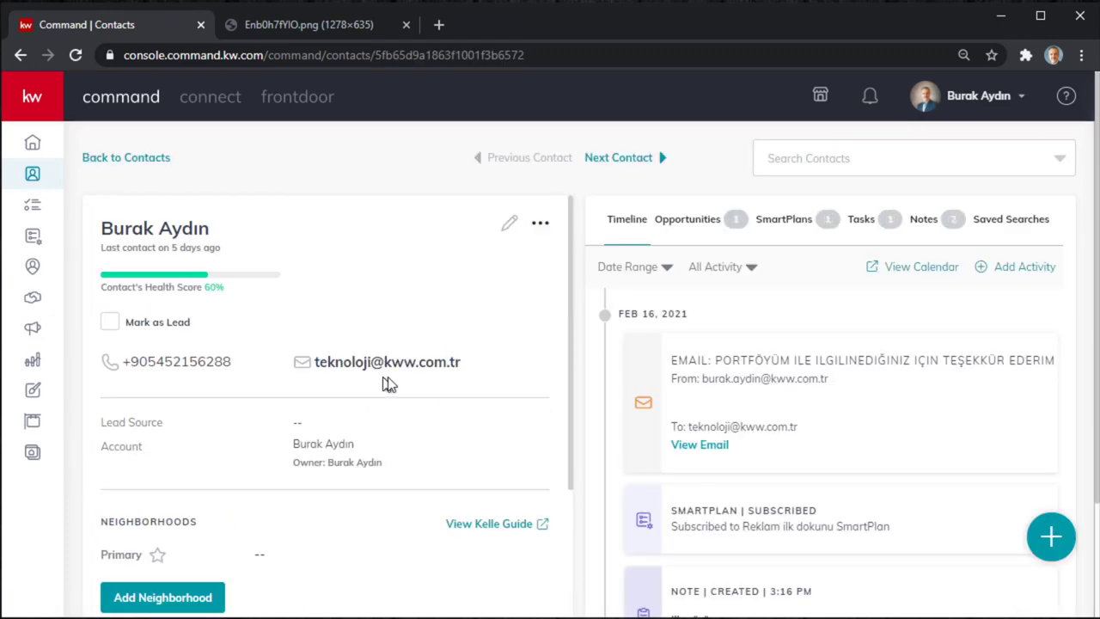
# Edit the first contact's record and add the existing Suadiye tag to it.
pyautogui.click(509, 223)
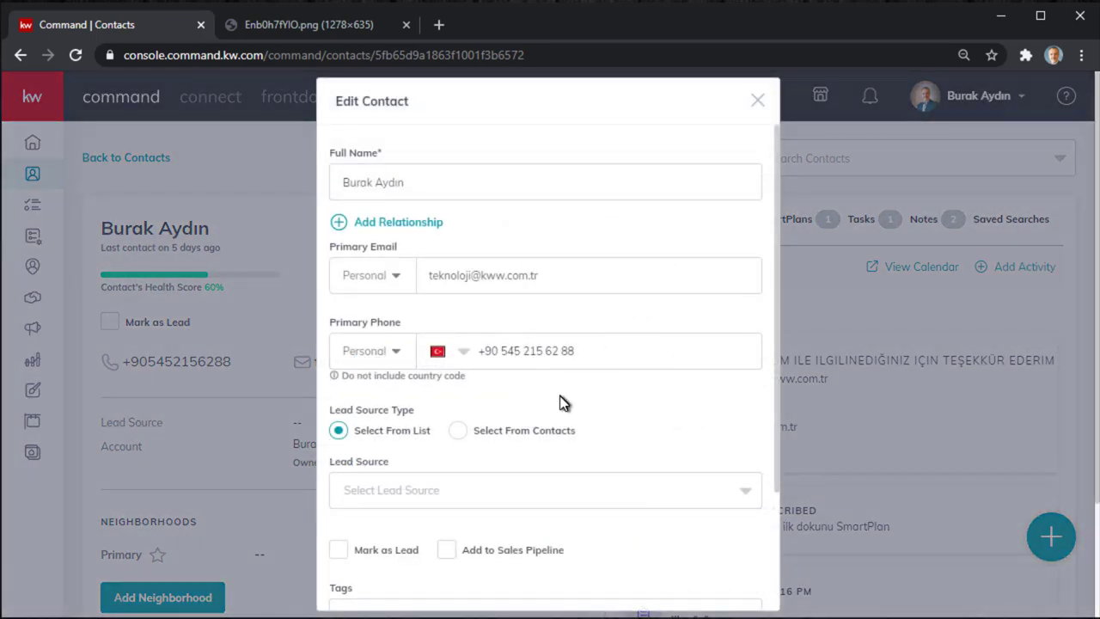
pyautogui.scroll(-2, 499, 401)
pyautogui.click(419, 471)
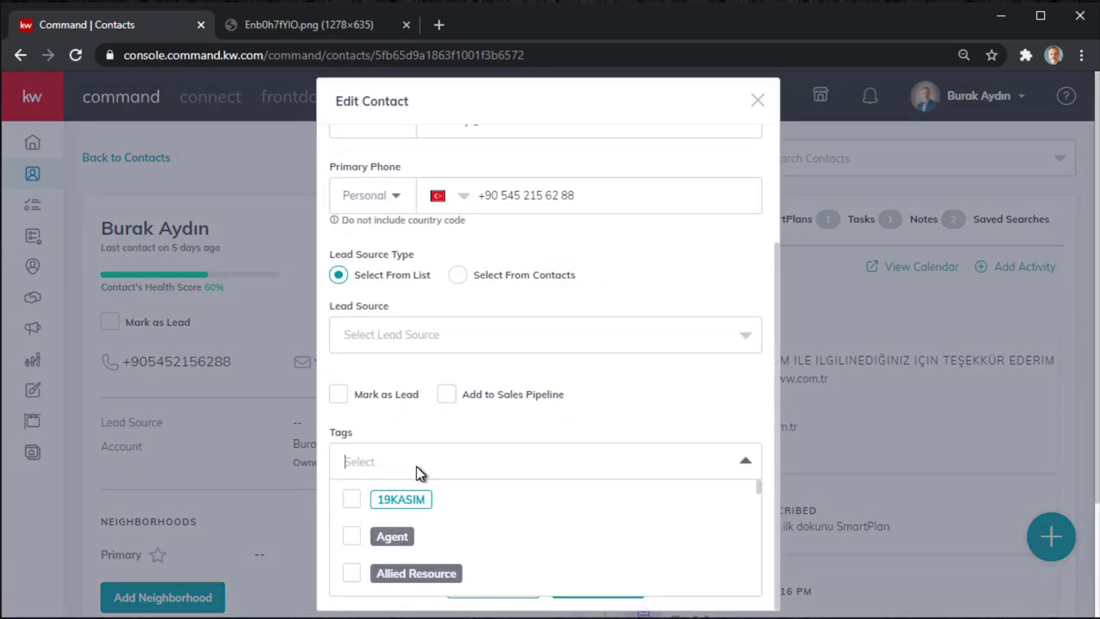
pyautogui.write('Sua')
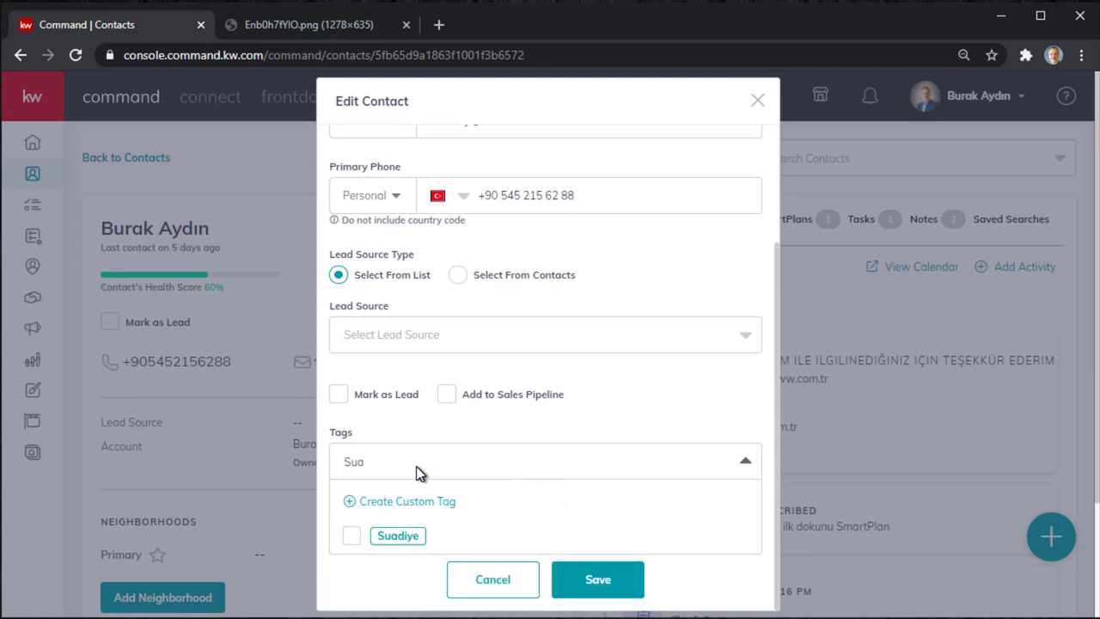
pyautogui.click(353, 532)
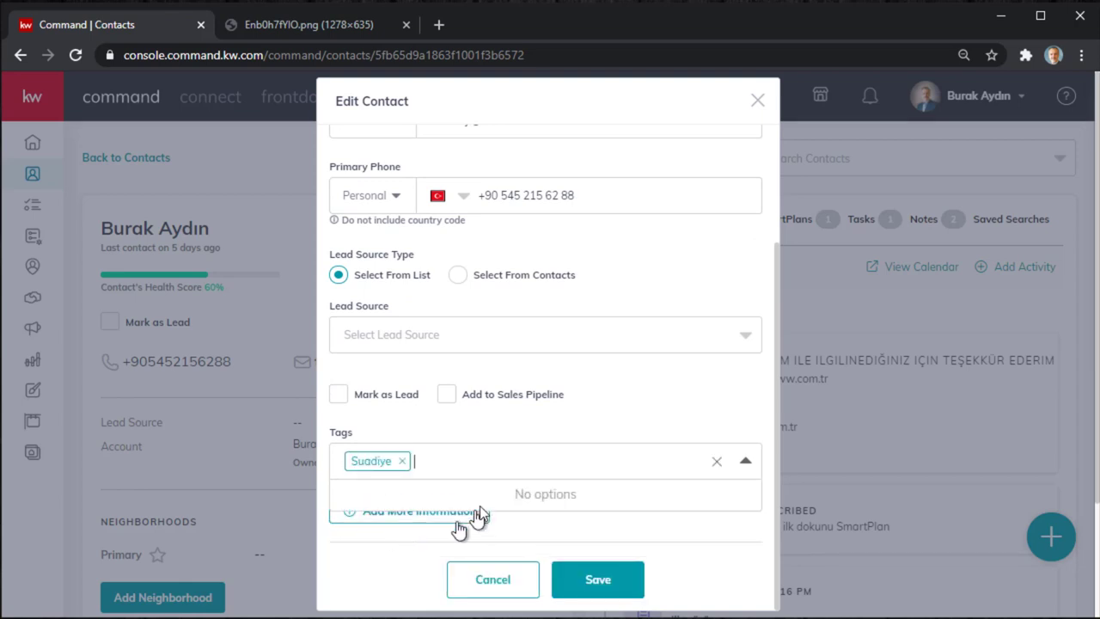
# Create a yellow custom tag B2000-2500 for the contact, save the record, and return to the contacts list.
pyautogui.click(482, 460)
pyautogui.write('B2')
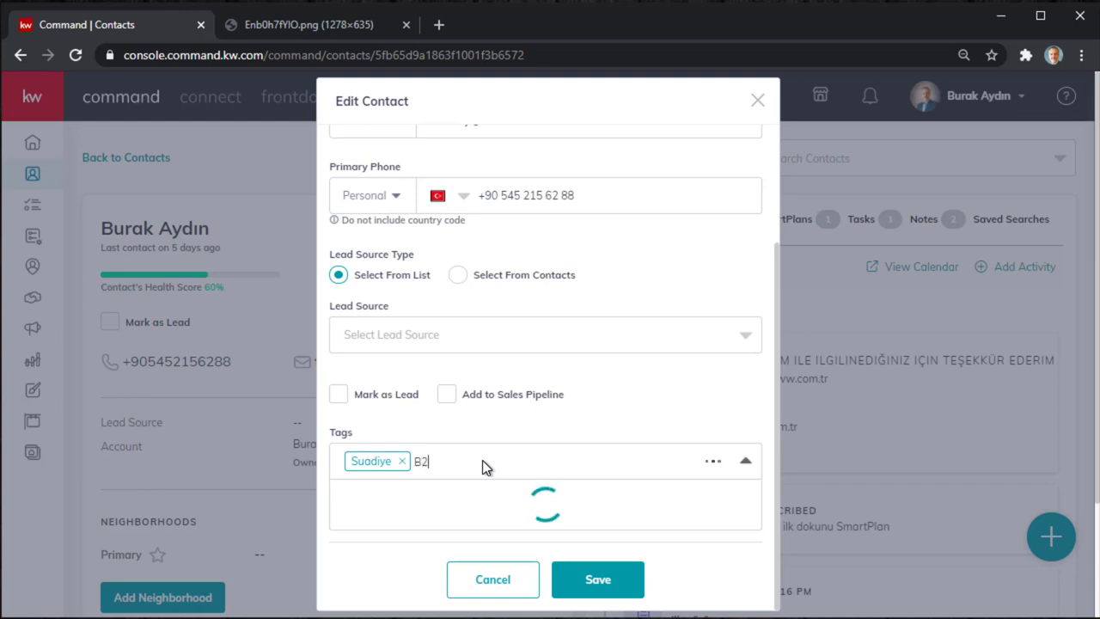
pyautogui.write('000-2500')
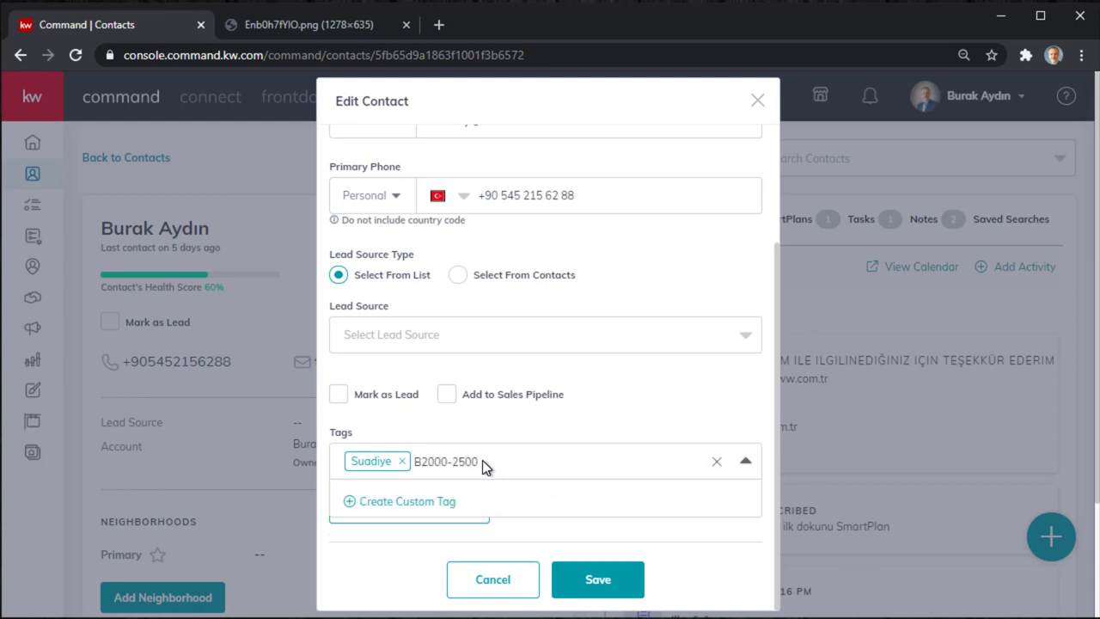
pyautogui.click(449, 498)
pyautogui.click(478, 532)
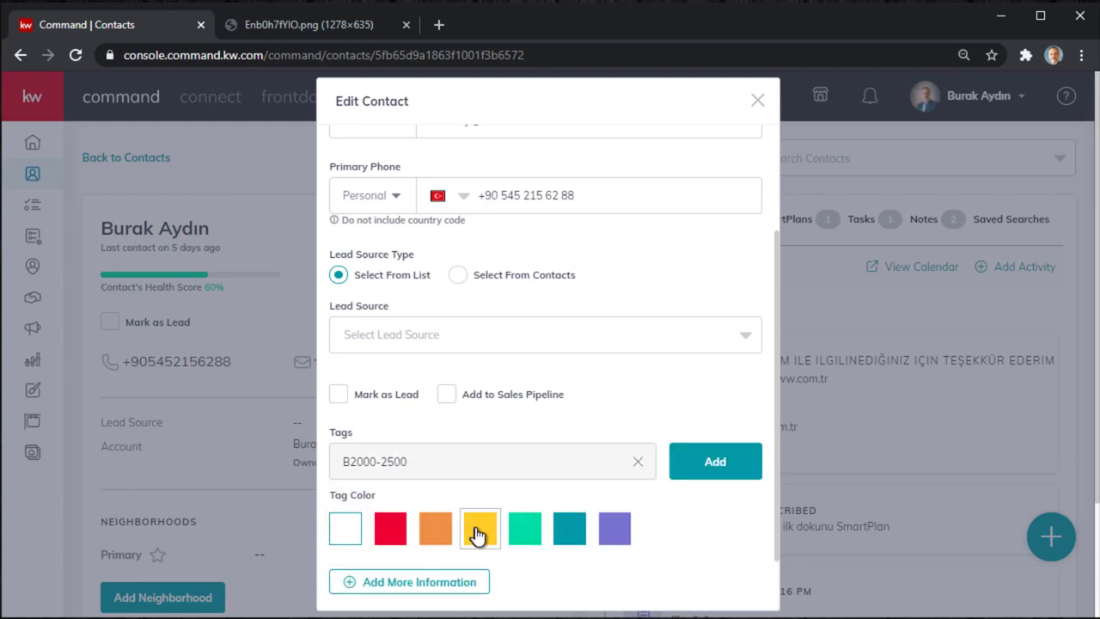
pyautogui.click(737, 474)
pyautogui.click(621, 581)
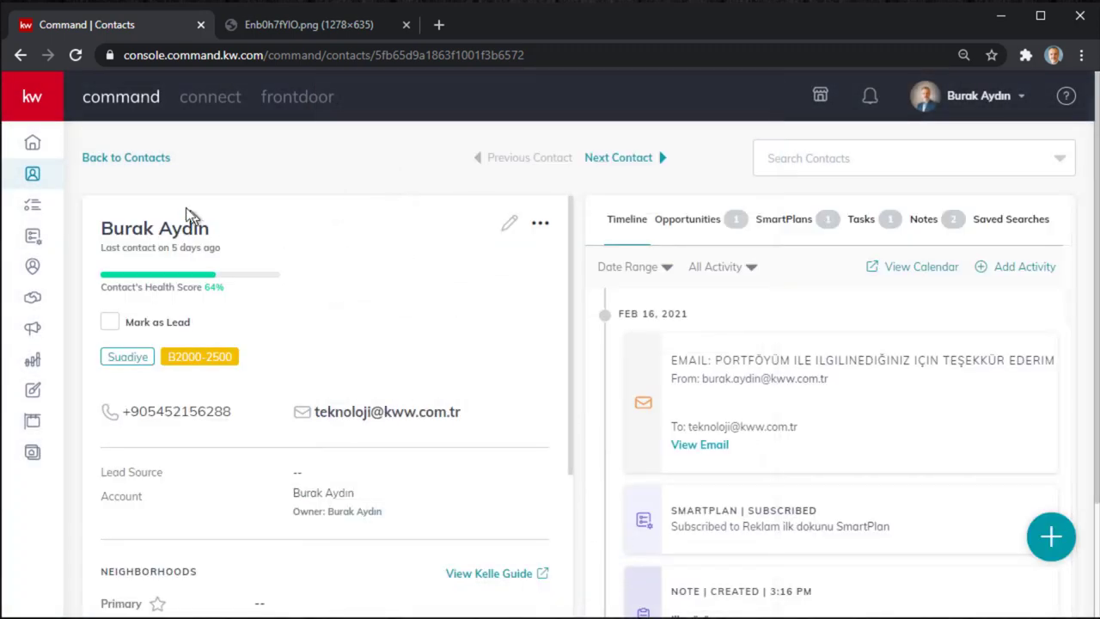
pyautogui.click(127, 160)
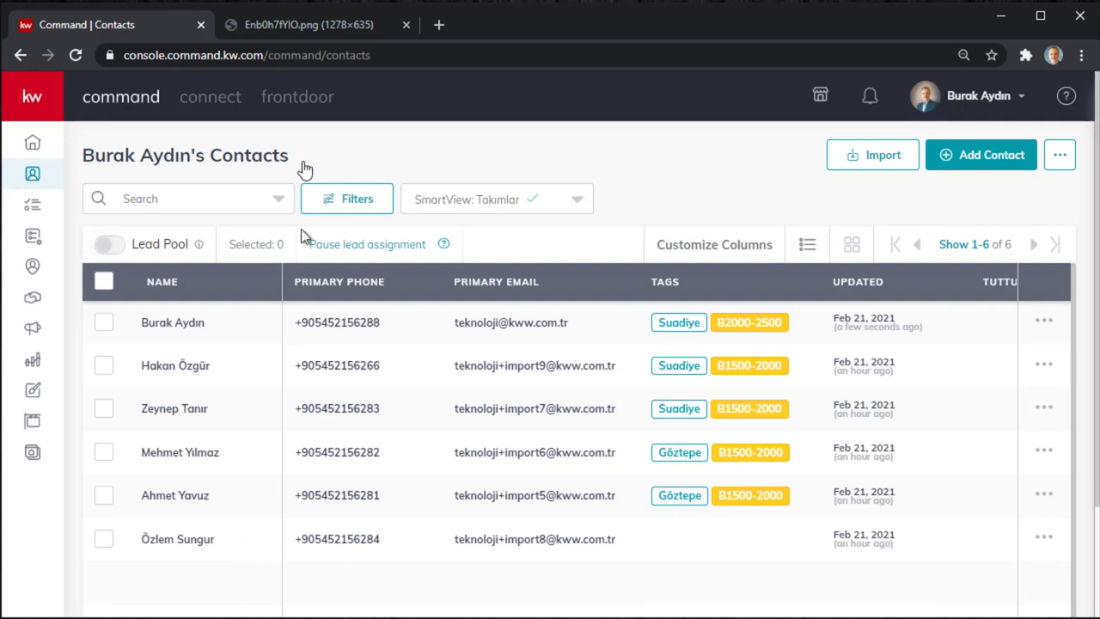
# Review the sample tagging image for an advertising tag, and open the untagged last contact for editing.
pyautogui.click(280, 27)
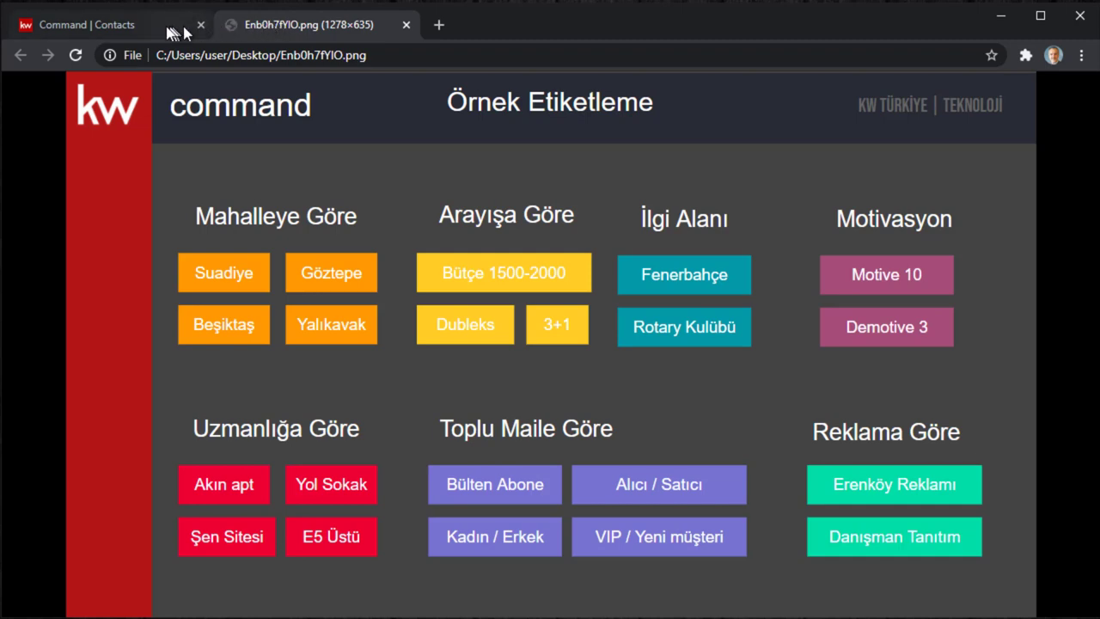
pyautogui.click(156, 24)
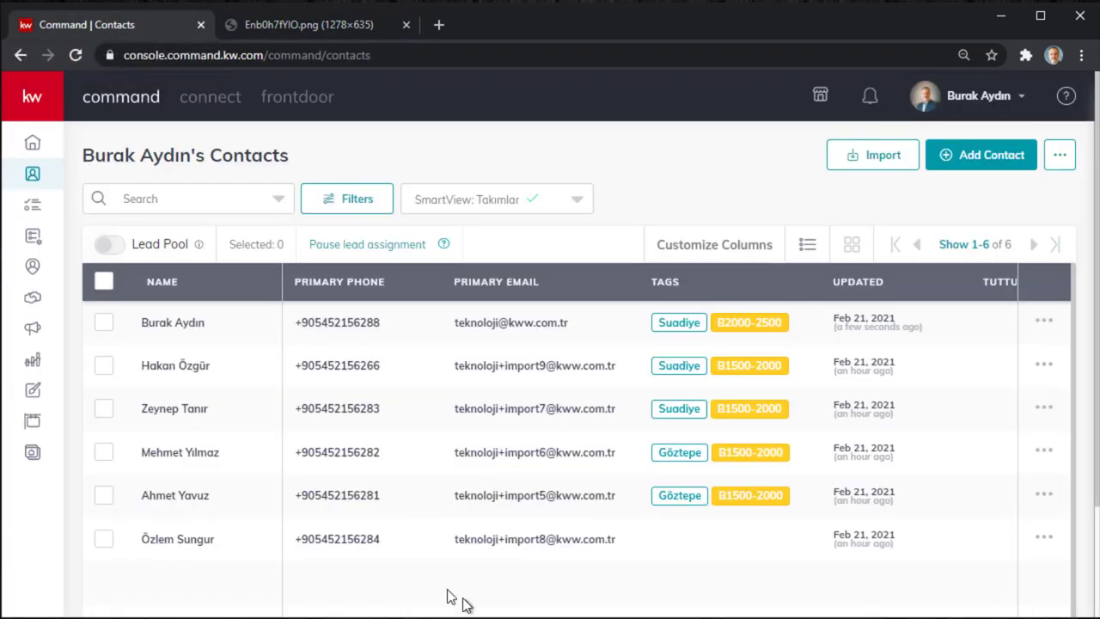
pyautogui.click(178, 541)
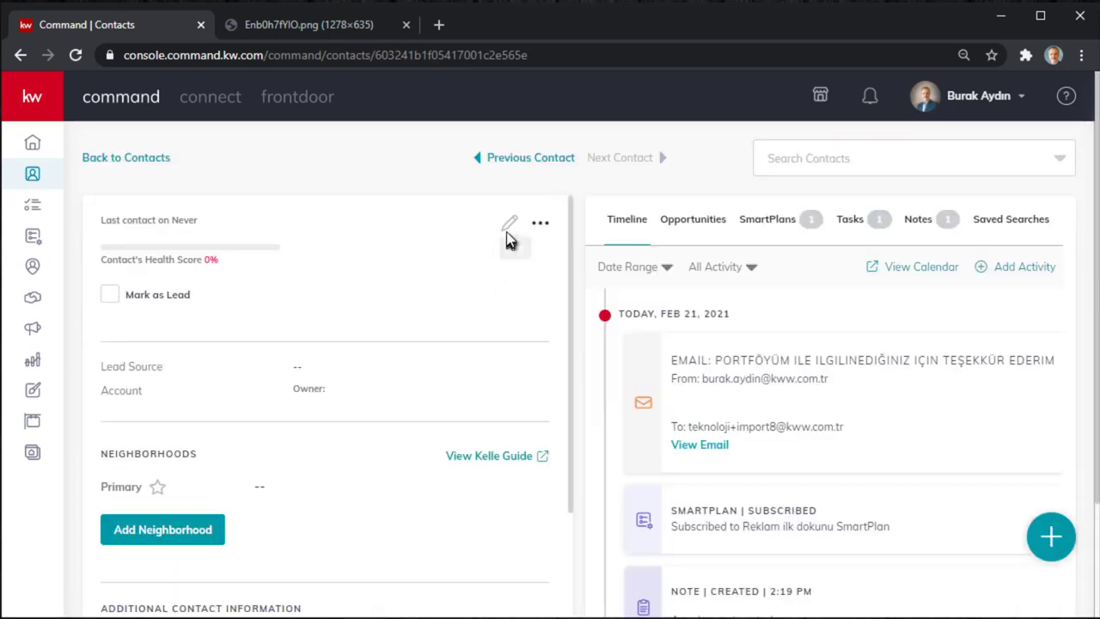
pyautogui.click(508, 229)
pyautogui.scroll(-1, 494, 481)
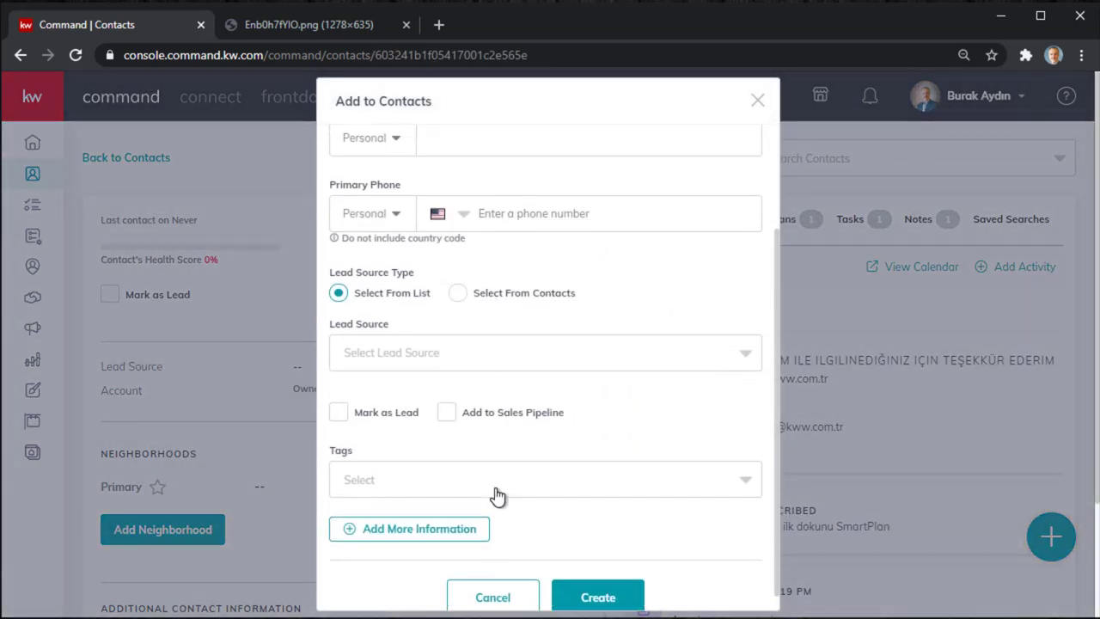
pyautogui.click(468, 455)
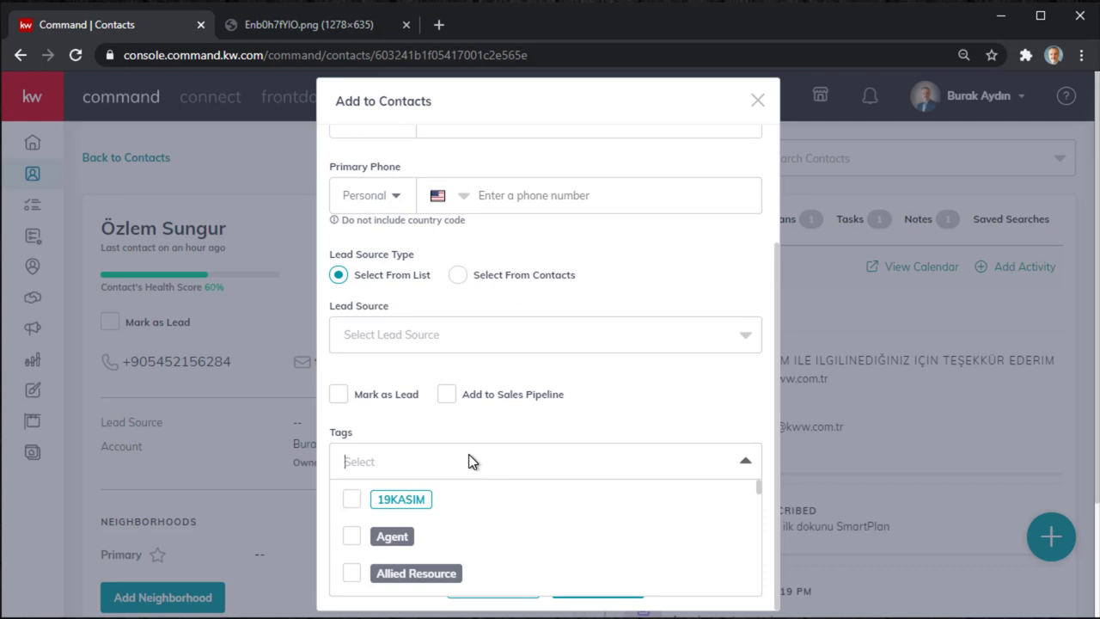
pyautogui.write('E')
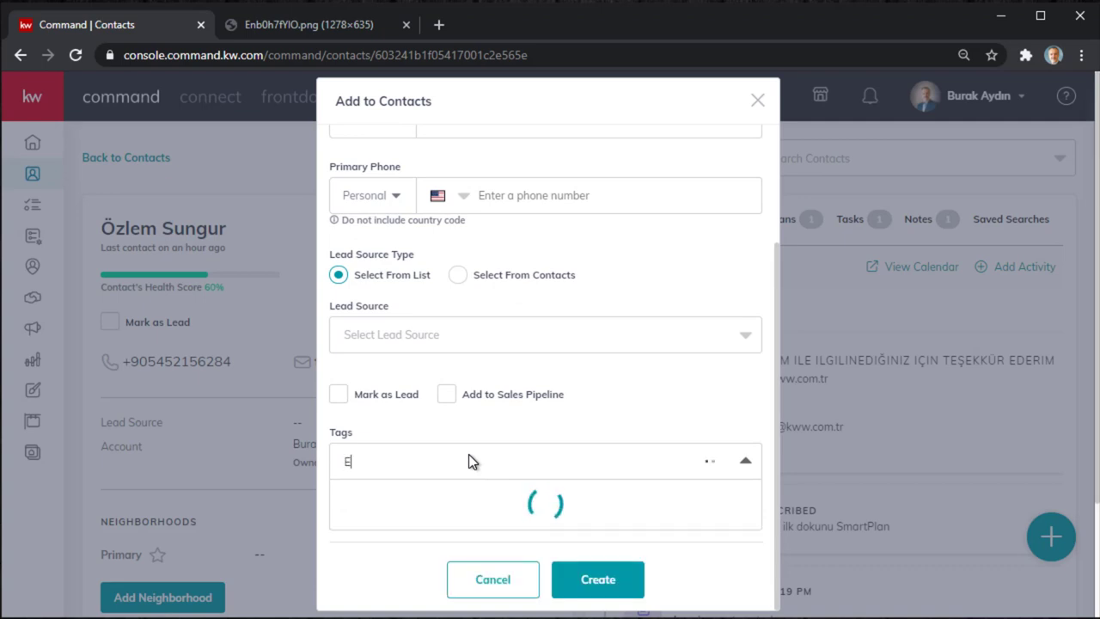
pyautogui.write('renköy')
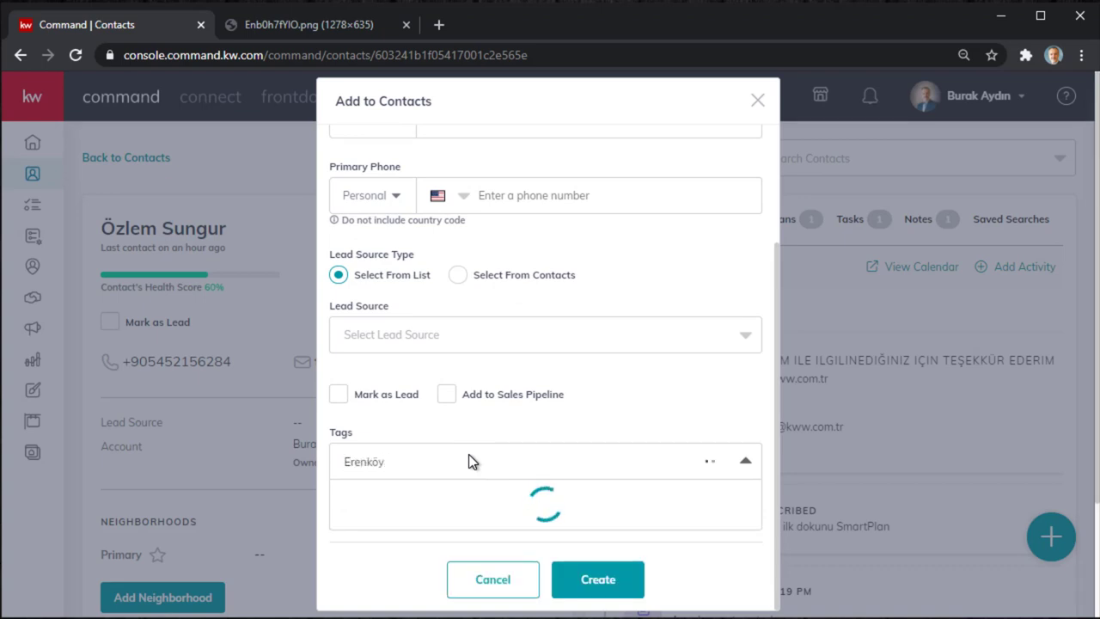
pyautogui.write(' Reklo')
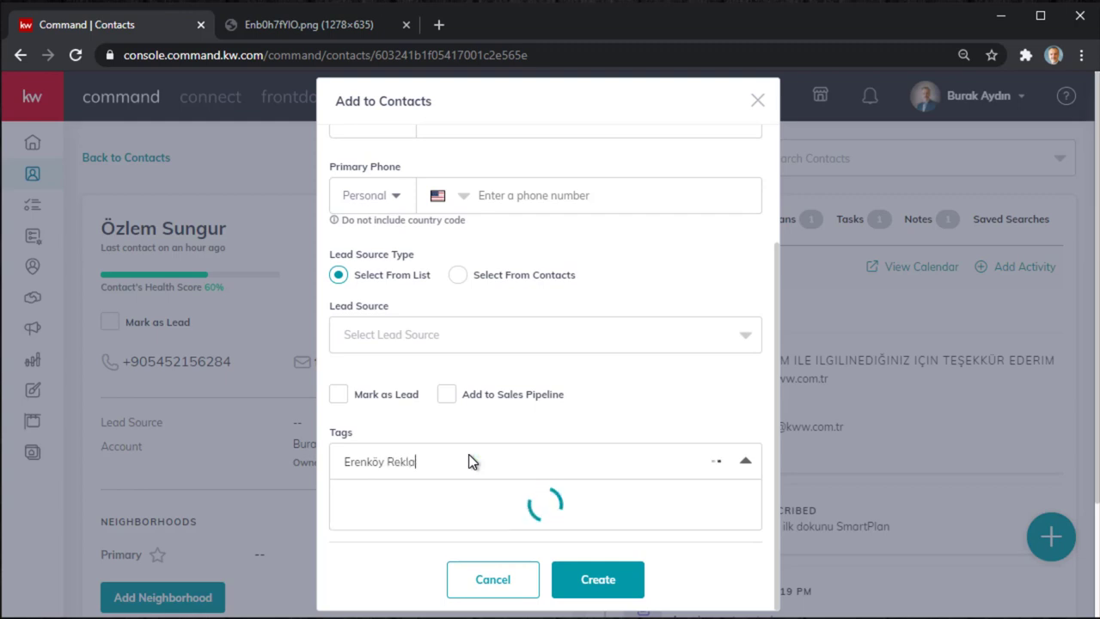
pyautogui.write('mı')
# Create a custom tag Erenköy Reklamı in the teal tag color for the contact.
pyautogui.click(527, 472)
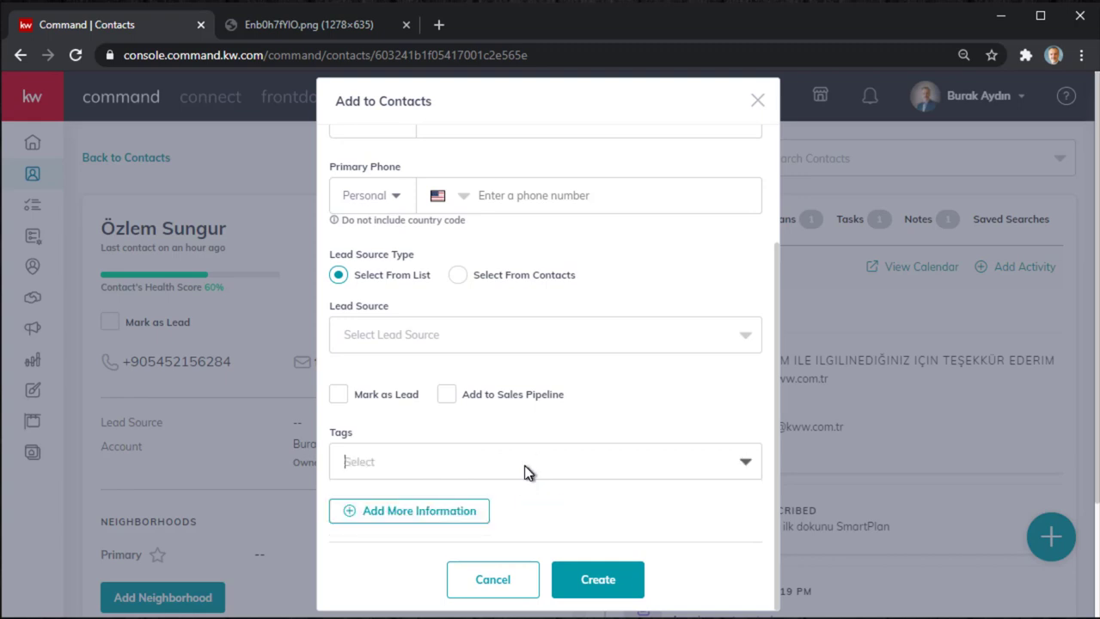
pyautogui.write('Erenk')
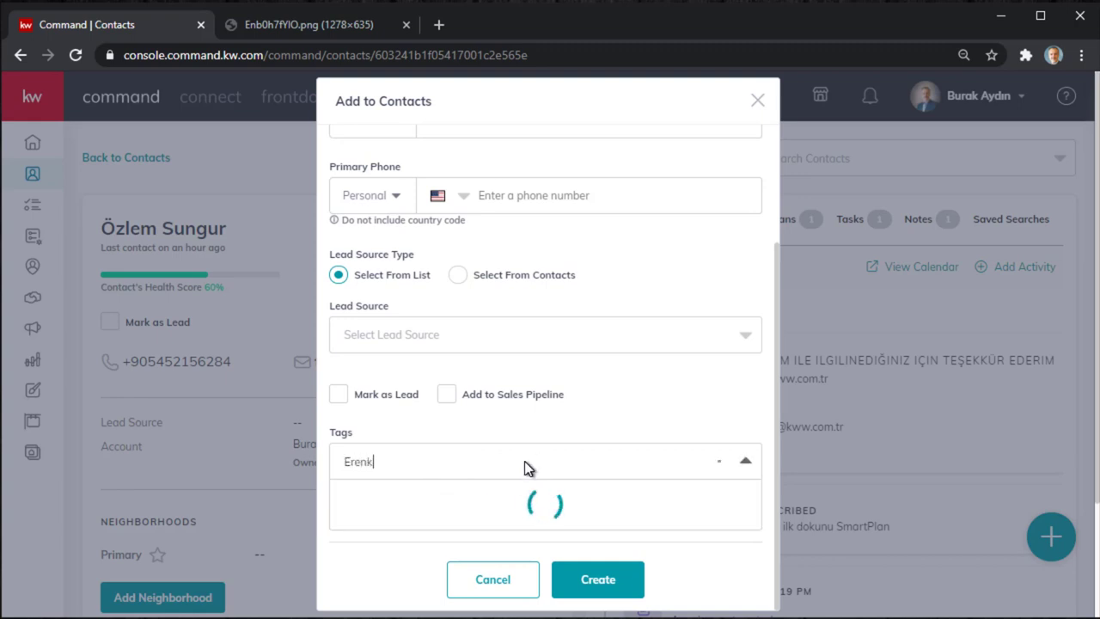
pyautogui.write('öy Re')
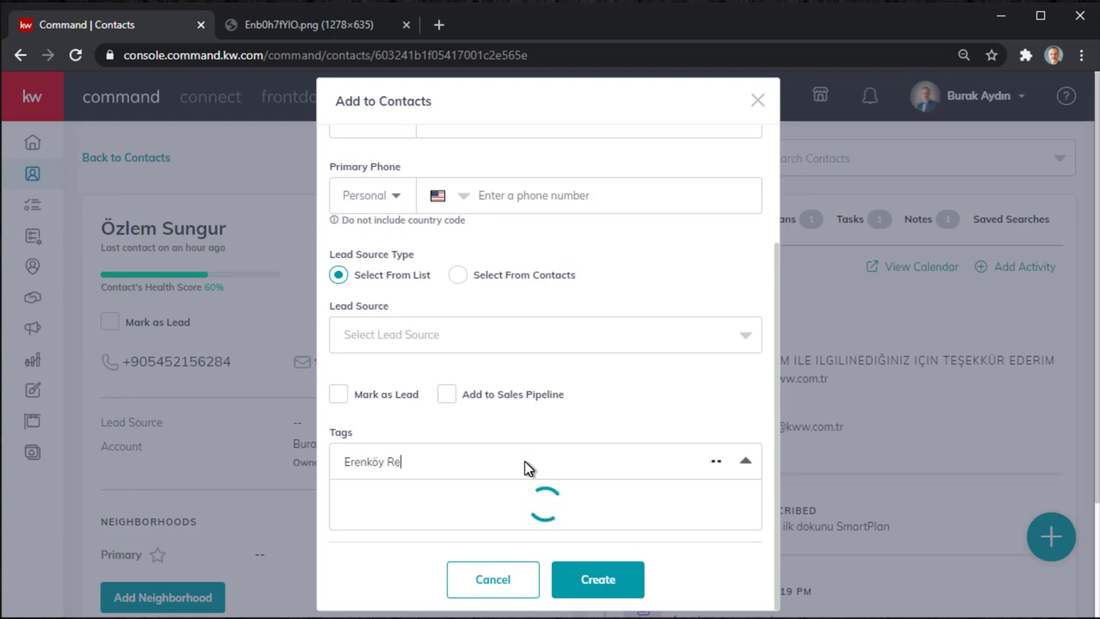
pyautogui.write('kl')
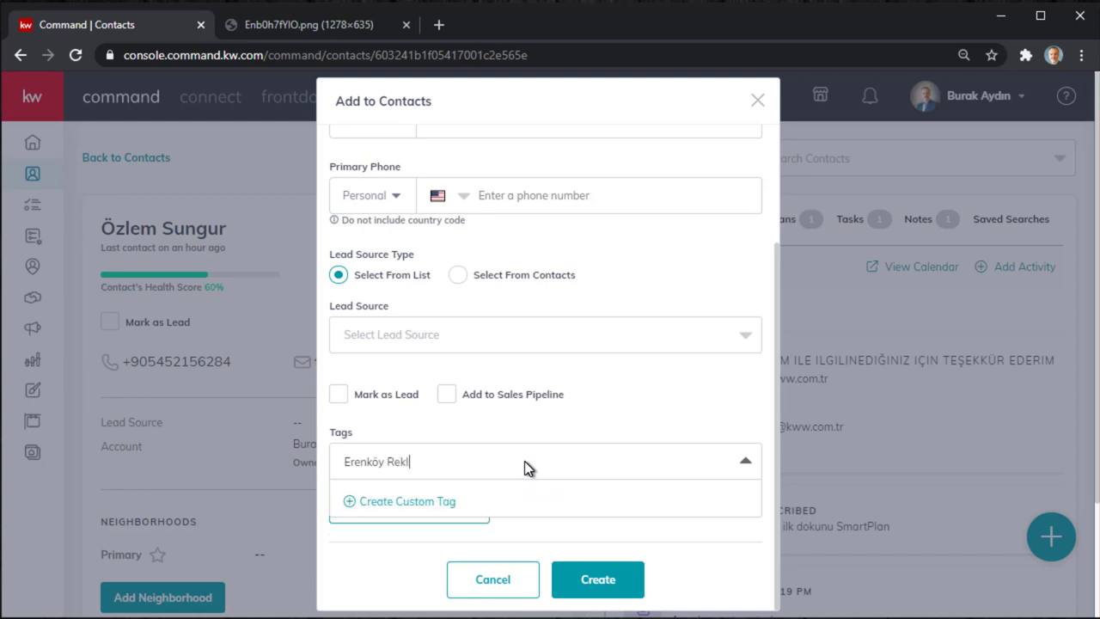
pyautogui.write('omı')
pyautogui.click(434, 507)
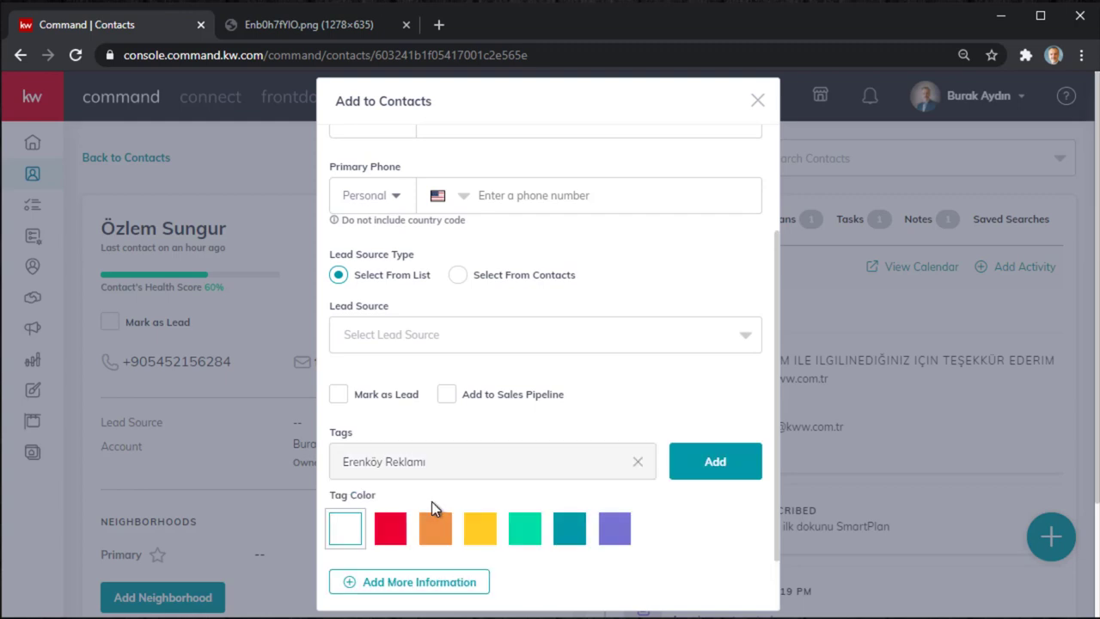
pyautogui.click(570, 531)
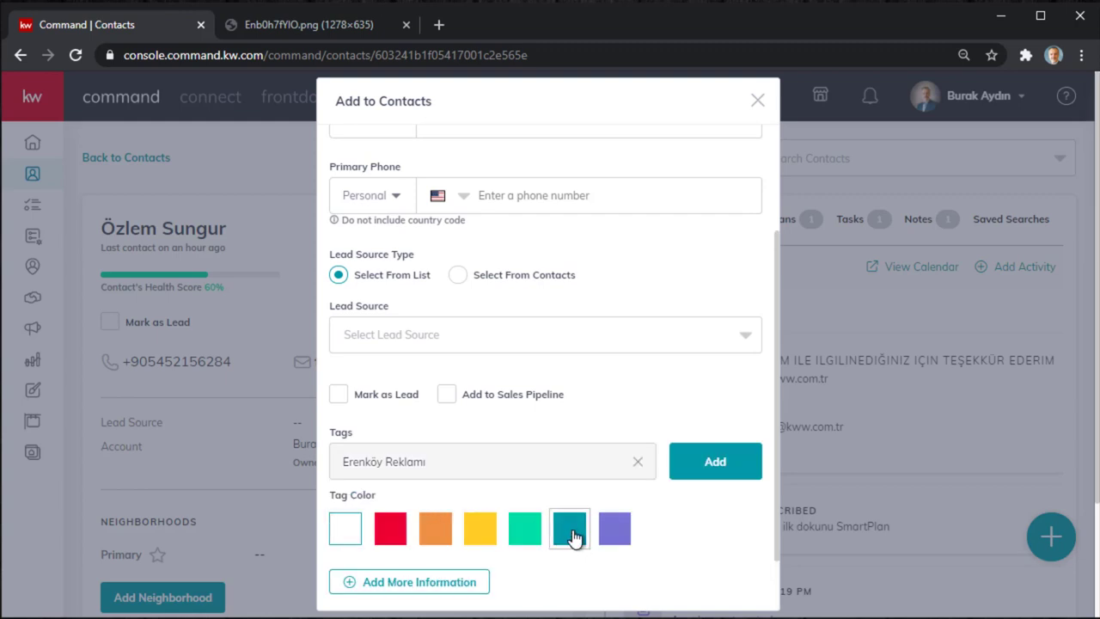
pyautogui.click(725, 471)
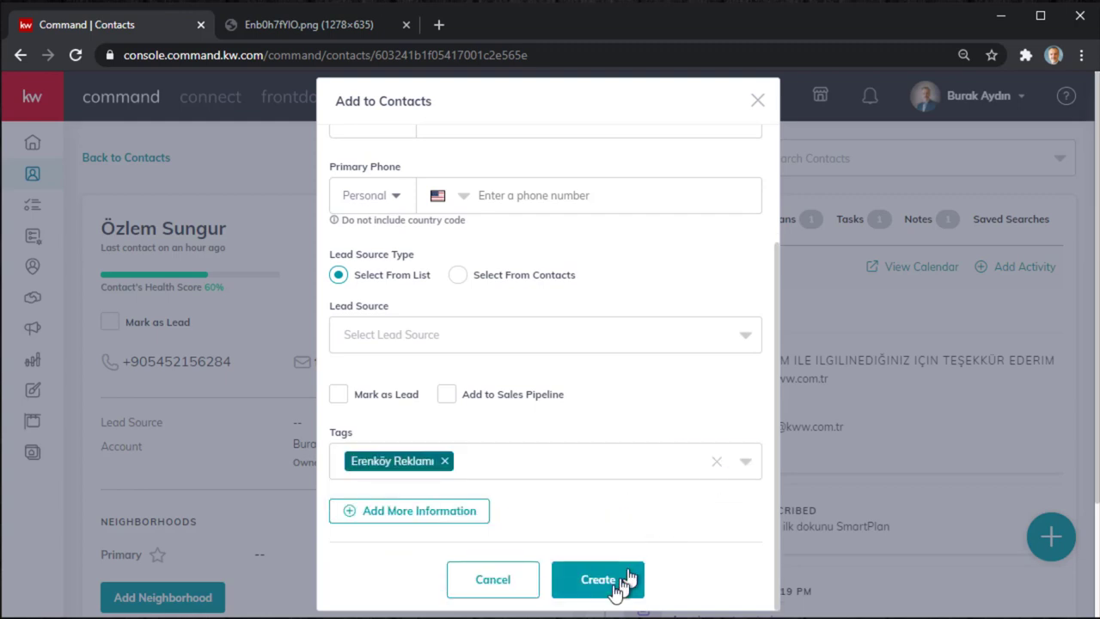
# Save the contact with its new advertising tag and return to the contacts list.
pyautogui.click(616, 591)
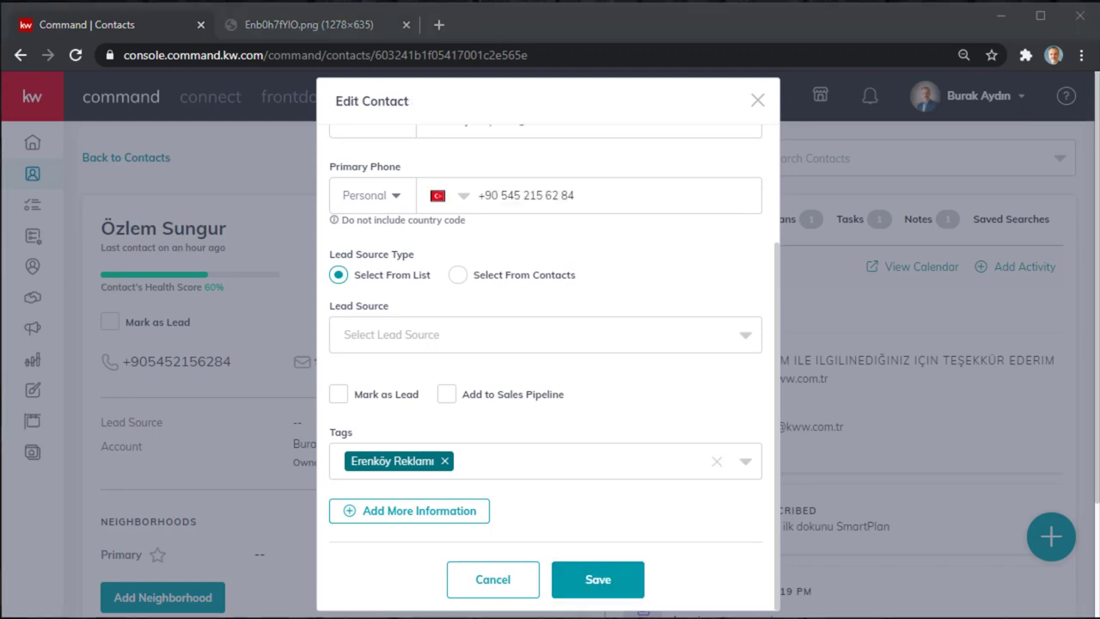
pyautogui.click(591, 581)
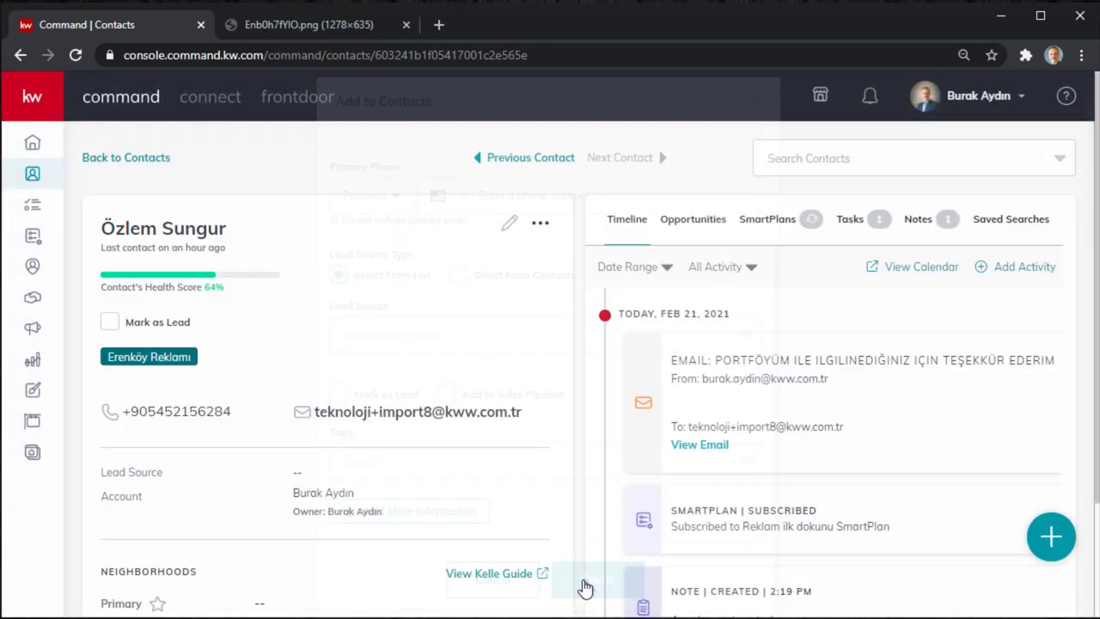
pyautogui.click(151, 158)
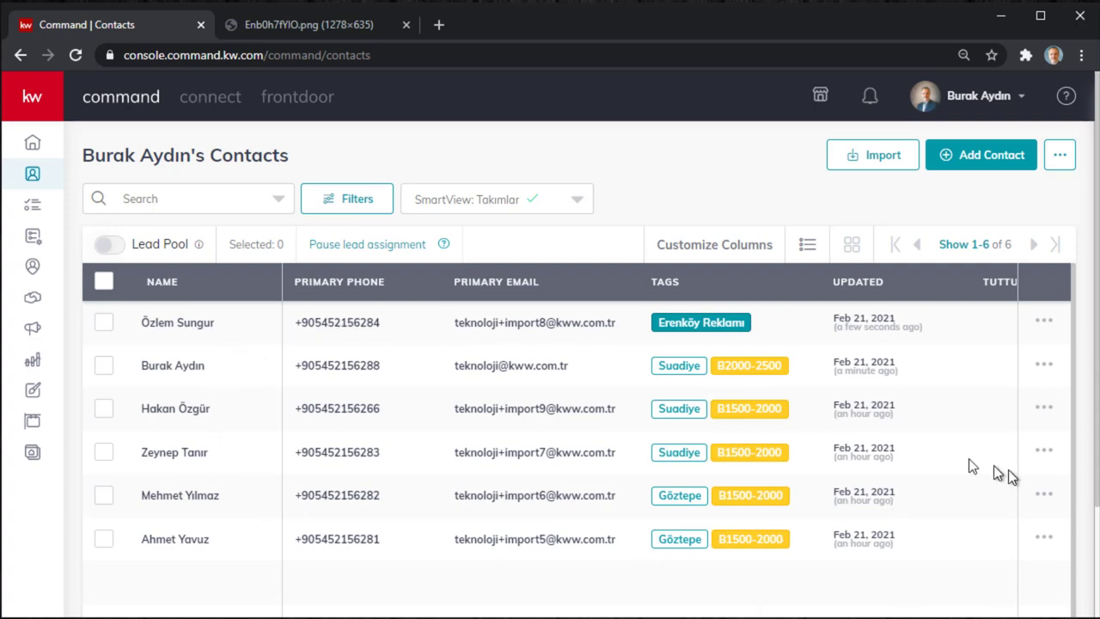
# Narrow the Name column slightly and save the change to the current SmartView.
pyautogui.moveTo(282, 281); pyautogui.dragTo(252, 279)
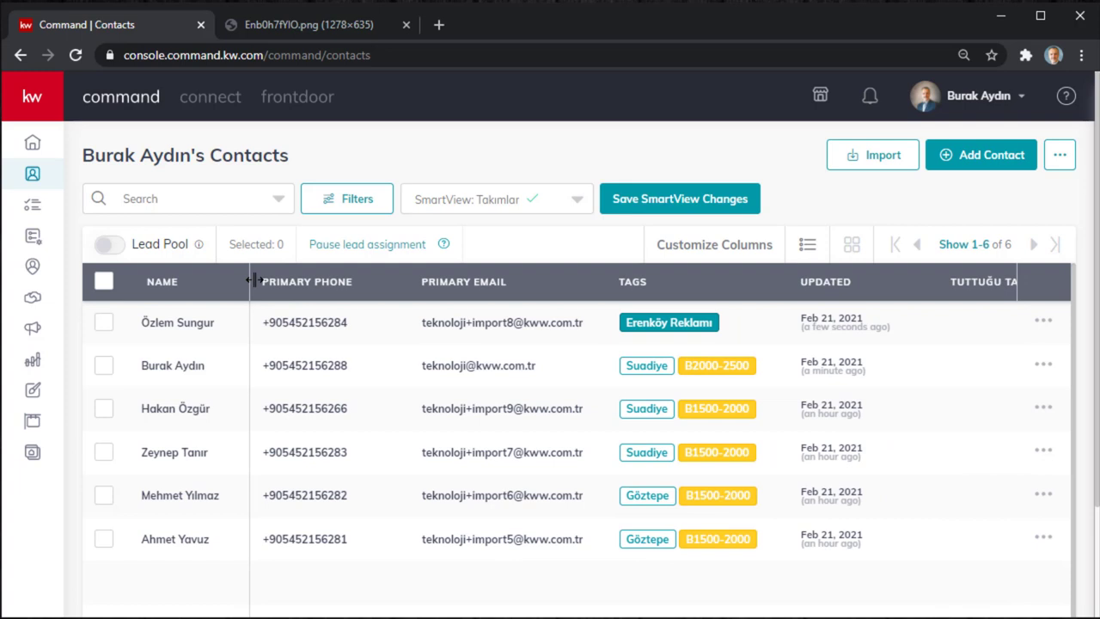
pyautogui.click(695, 200)
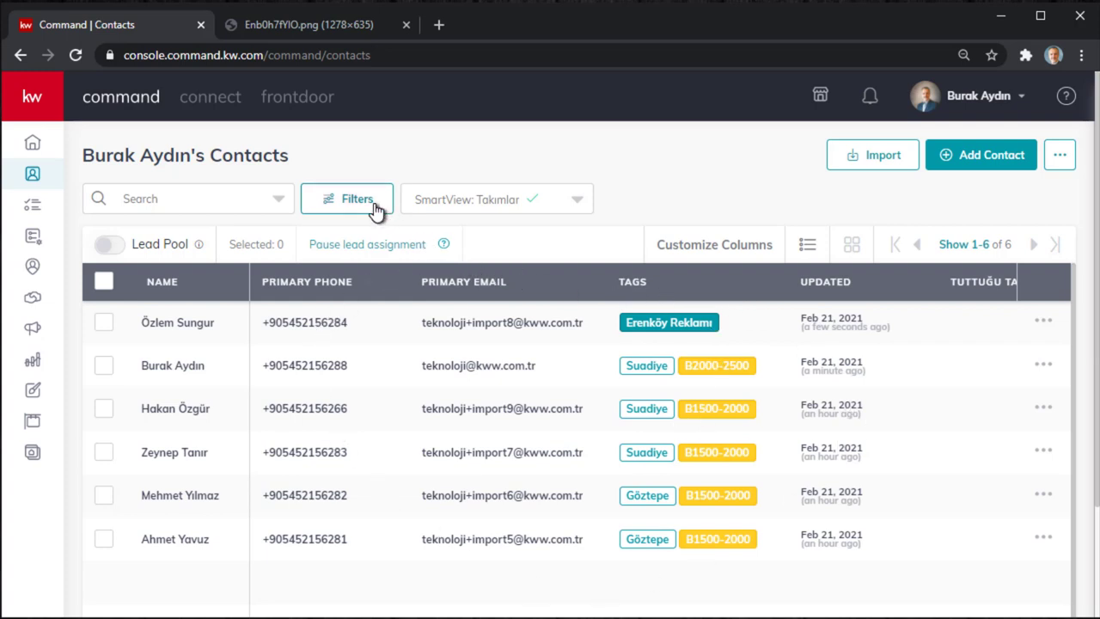
# Save the contacts filtered by the Suadiye tag as a new SmartView named Suadiye, and open the Command home page.
pyautogui.click(655, 366)
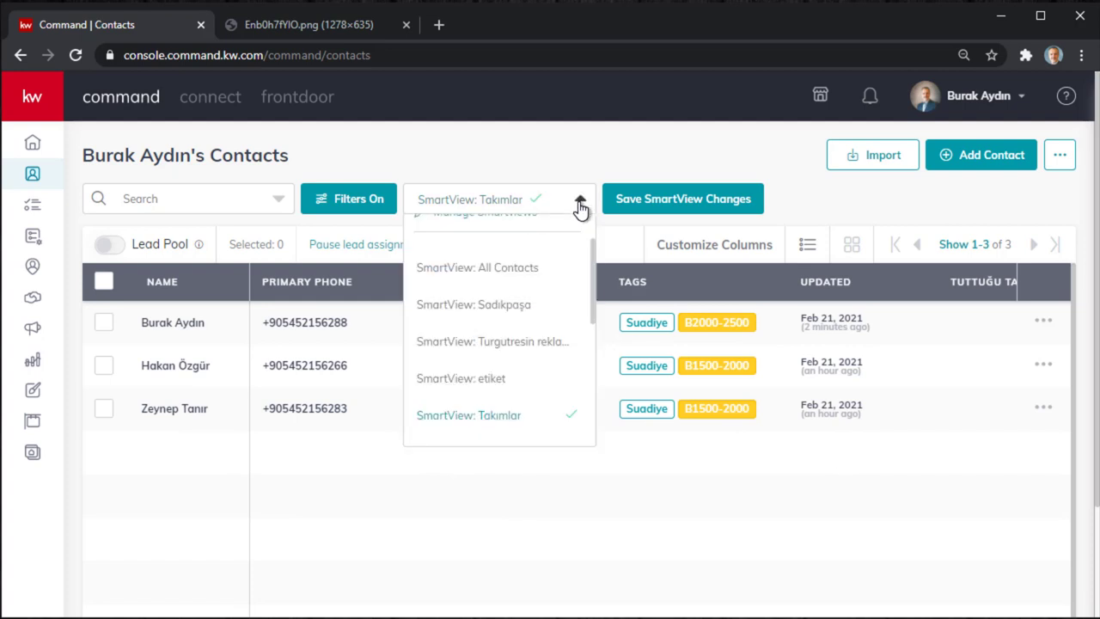
pyautogui.scroll(2, 574, 284)
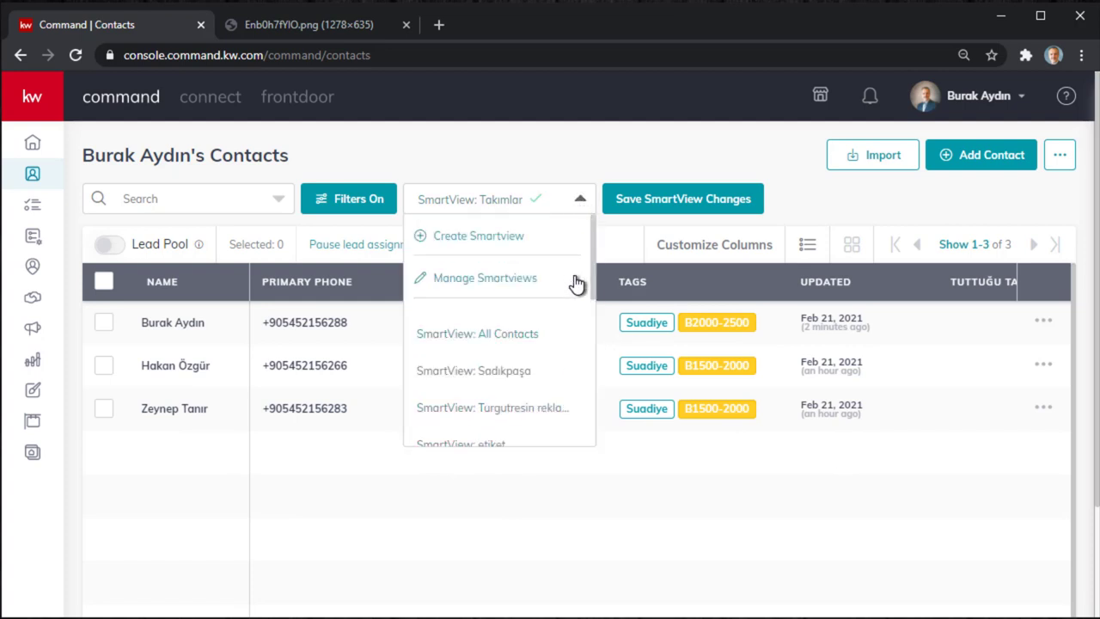
pyautogui.click(487, 239)
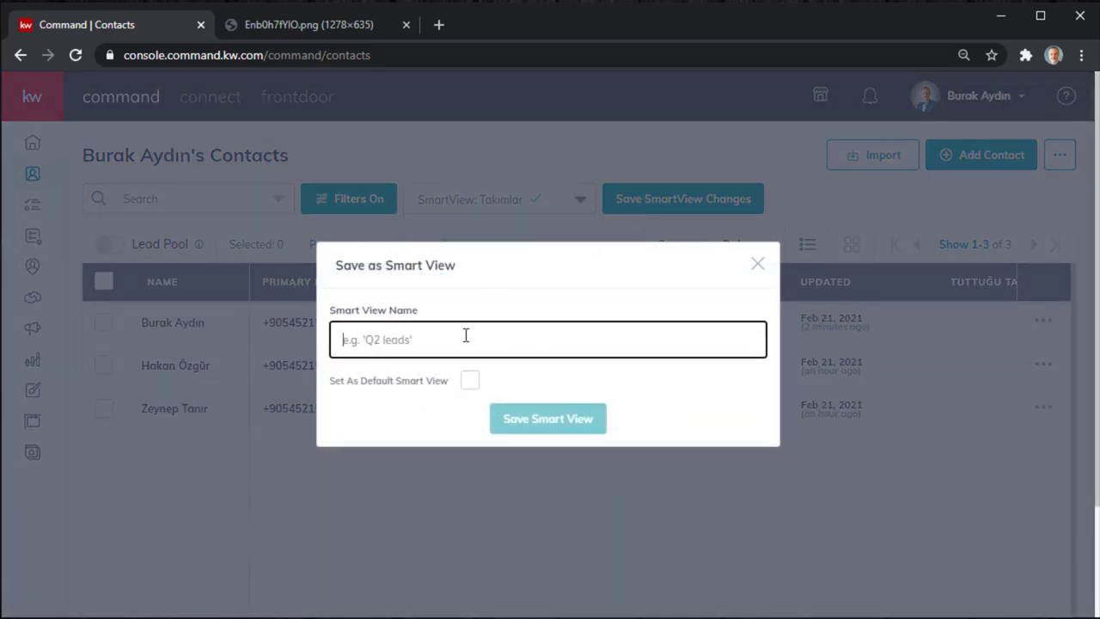
pyautogui.write('Suad')
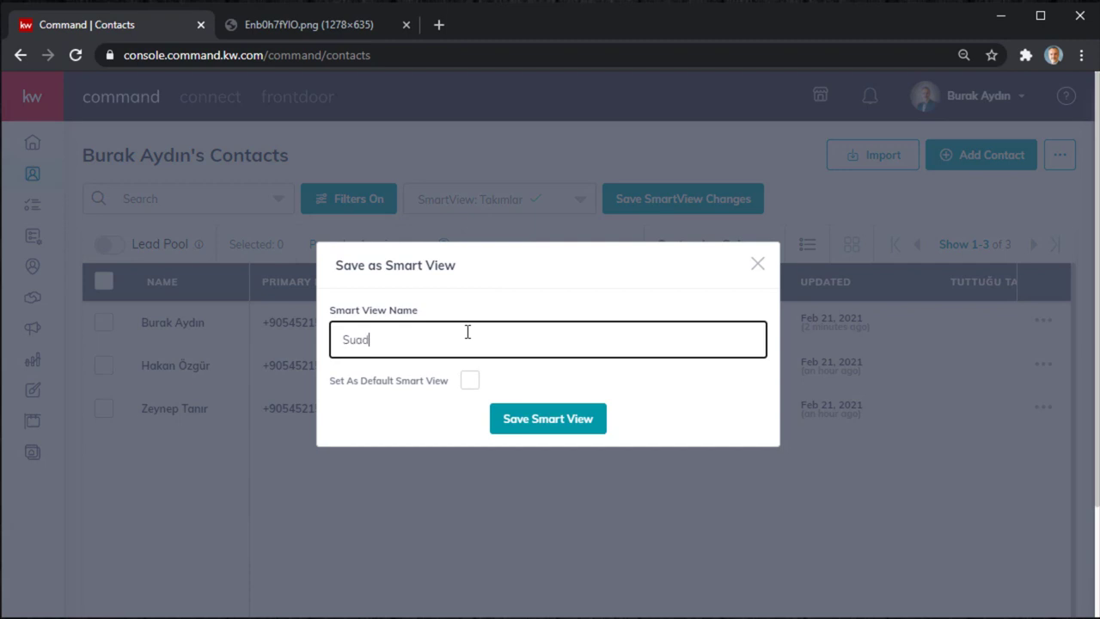
pyautogui.write('iyte')
pyautogui.click(572, 423)
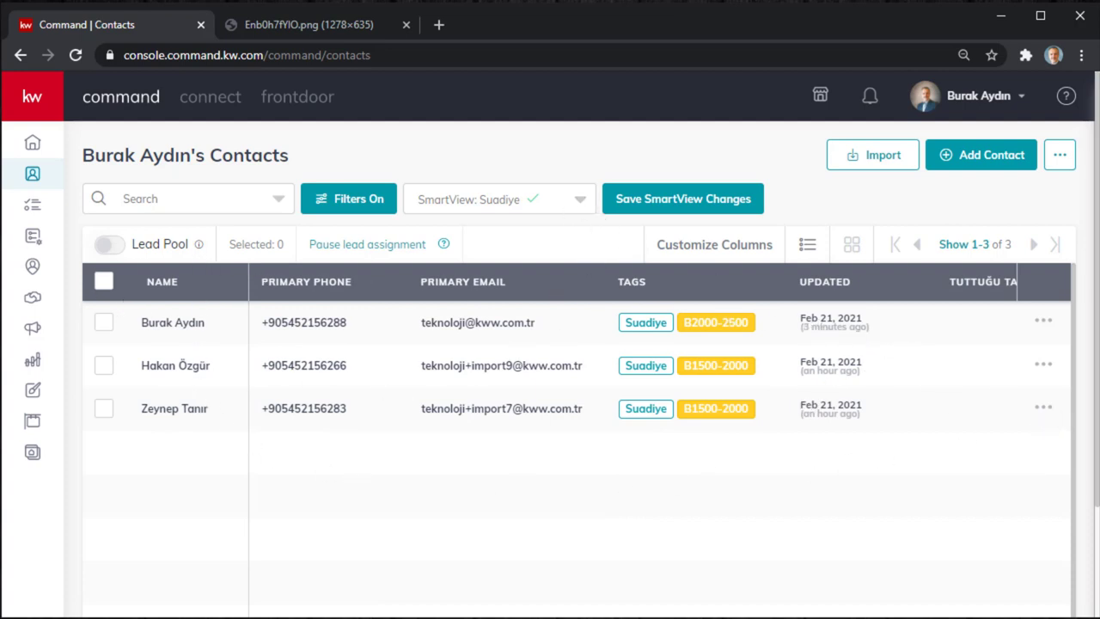
pyautogui.click(35, 143)
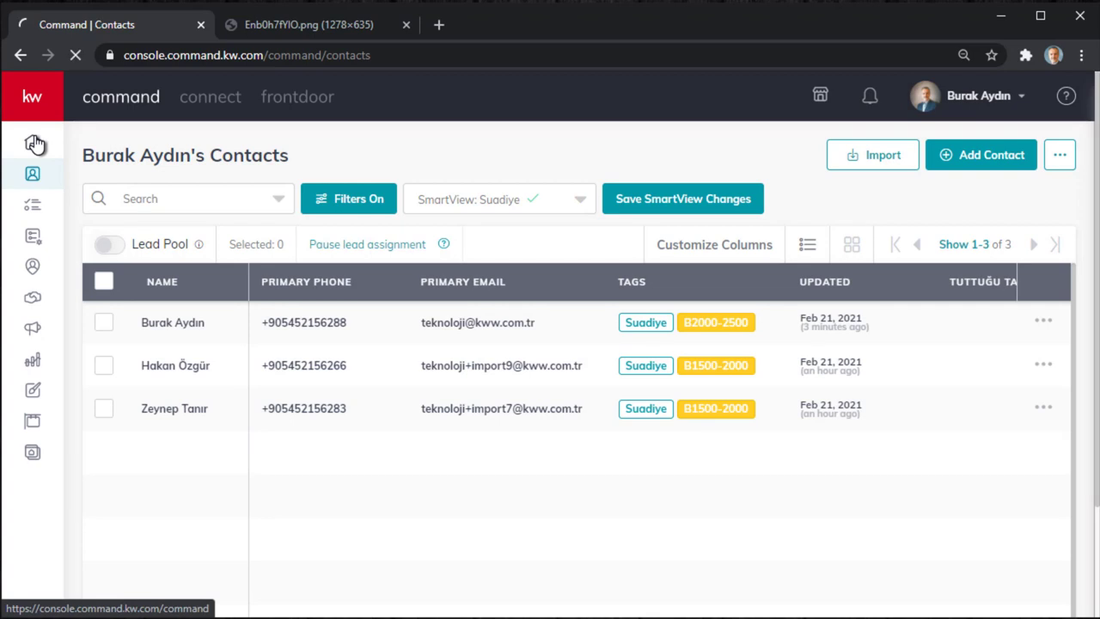
# Load the Suadiye SmartView in the contacts list and review the sample tagging chart in the other browser tab.
pyautogui.click(29, 183)
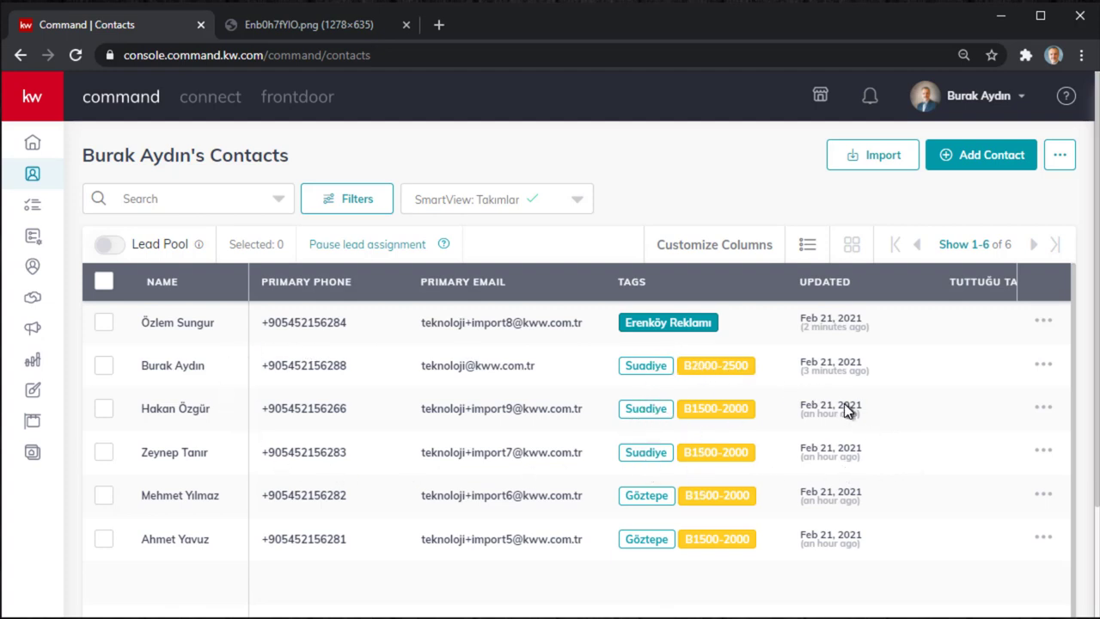
pyautogui.click(575, 201)
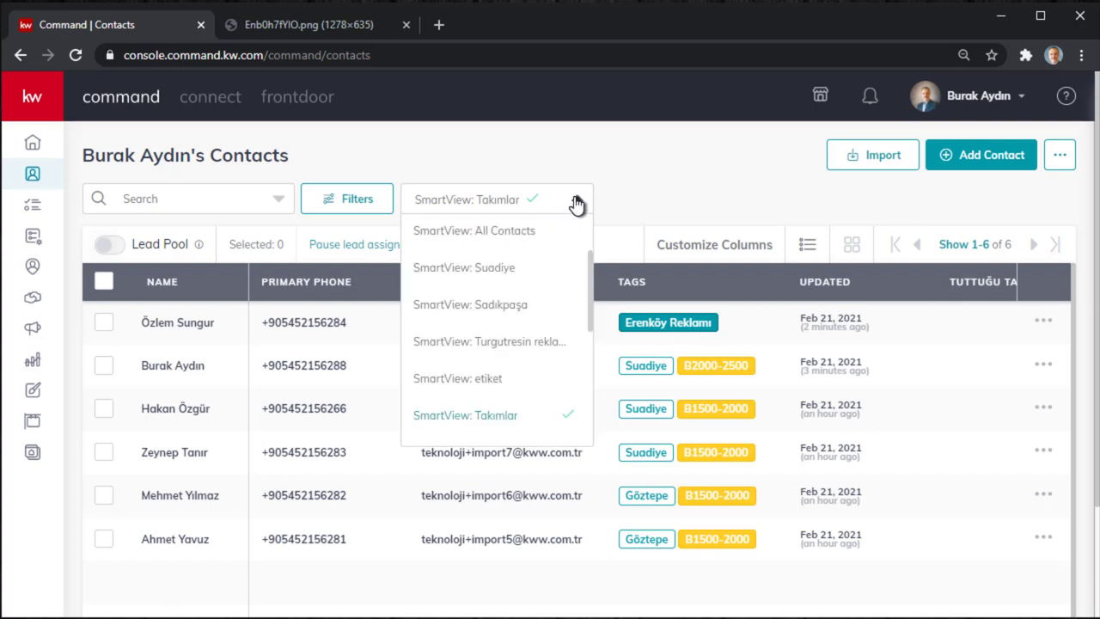
pyautogui.click(512, 274)
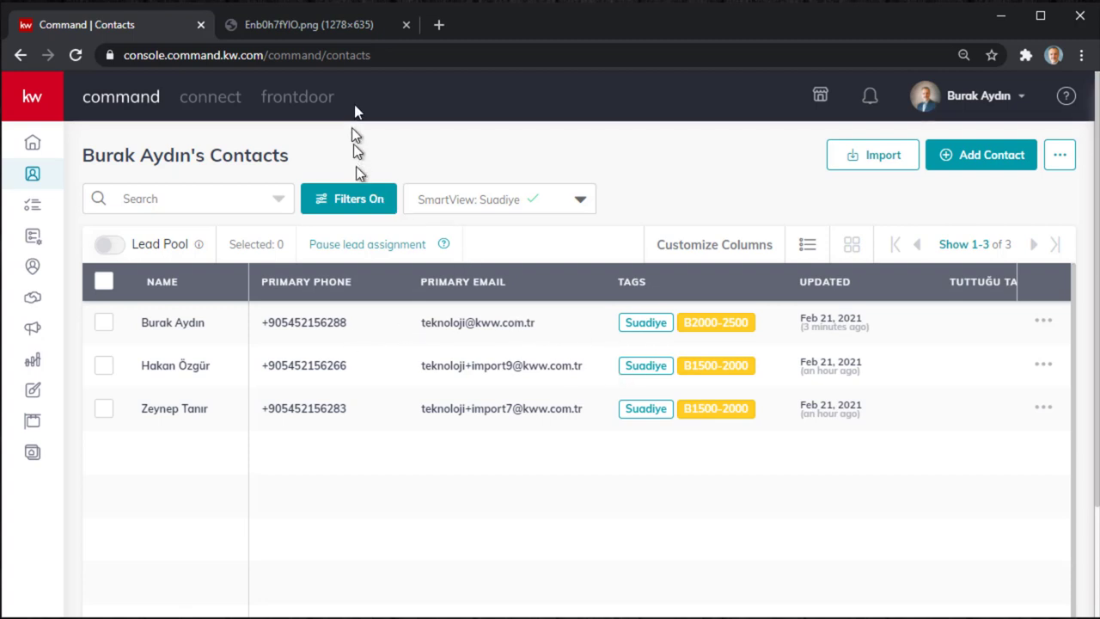
pyautogui.click(336, 29)
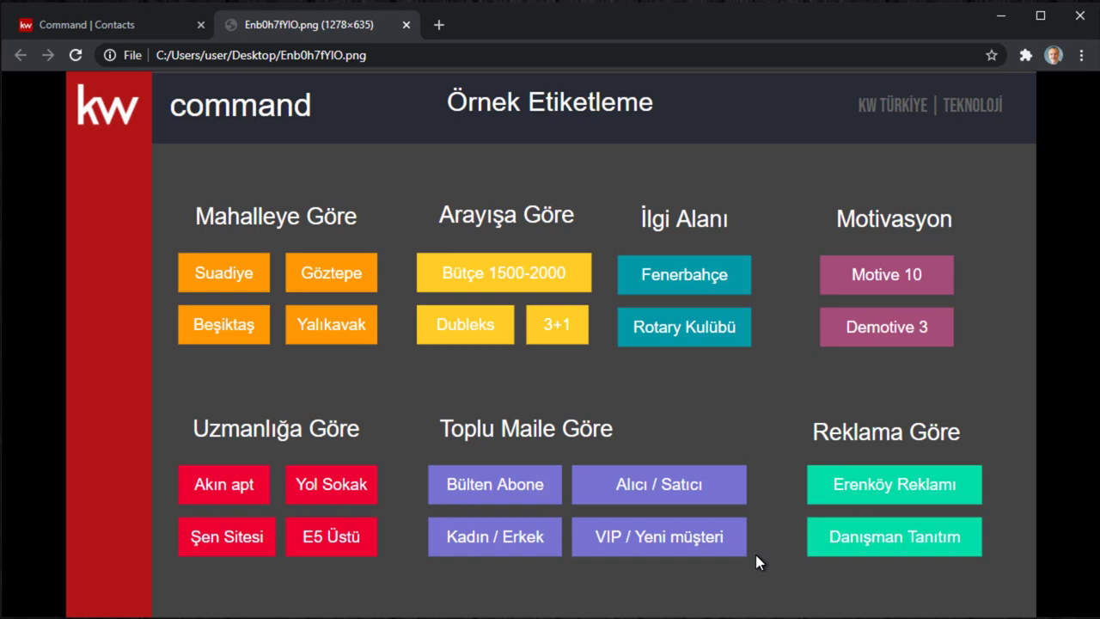
pyautogui.click(138, 27)
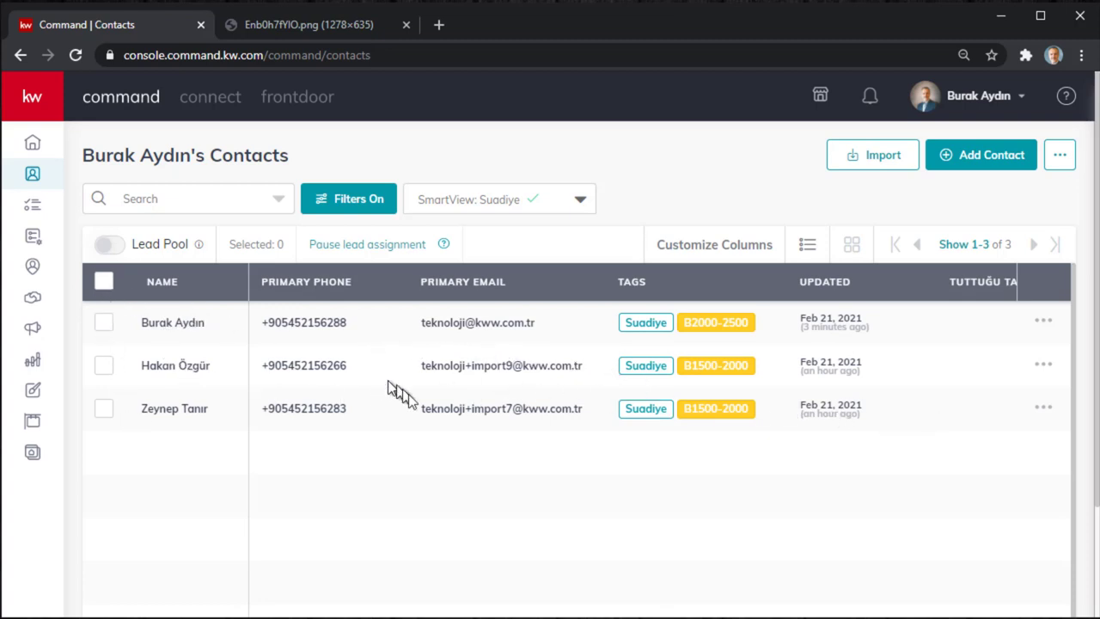
# Add a note titled Arayışı with the description "3+1 Sahil bandında arıyor" to all contacts in the Suadiye SmartView at once.
pyautogui.click(103, 286)
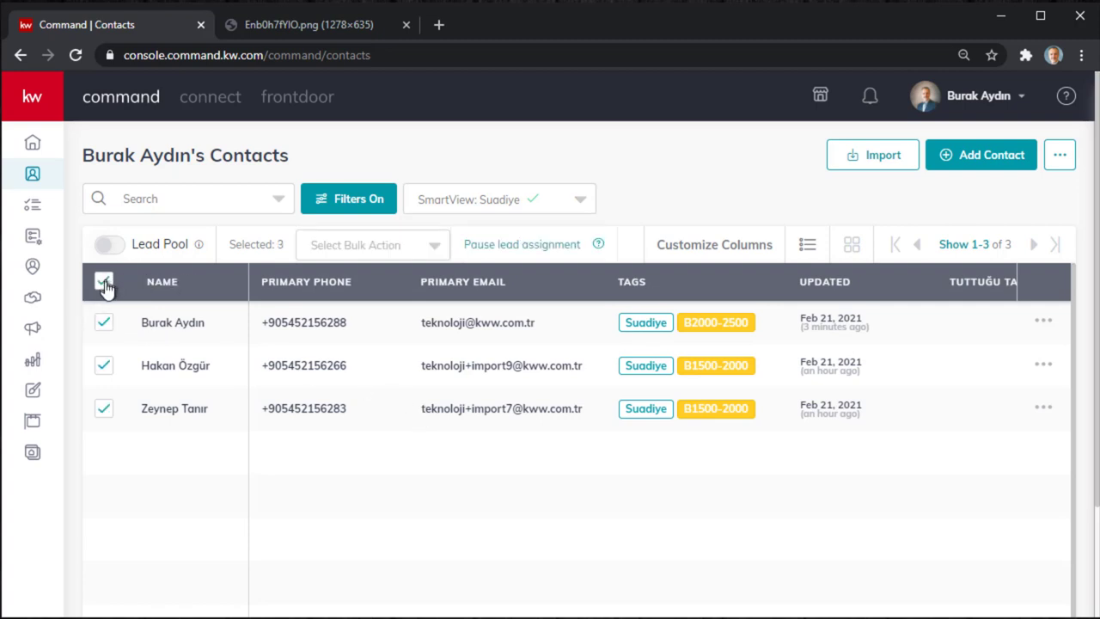
pyautogui.click(361, 250)
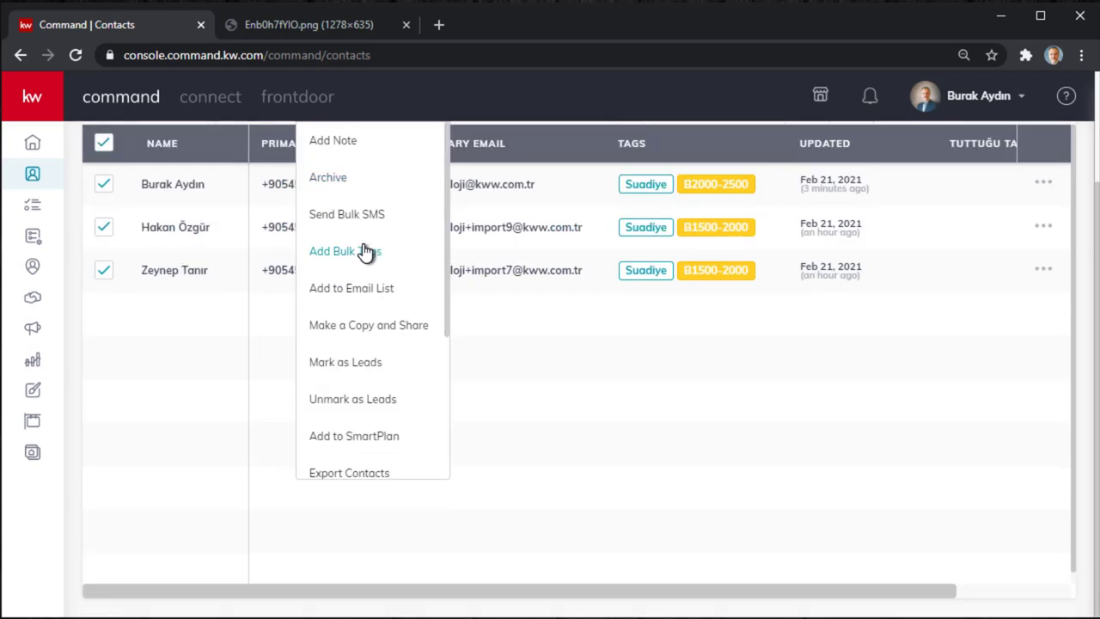
pyautogui.click(372, 152)
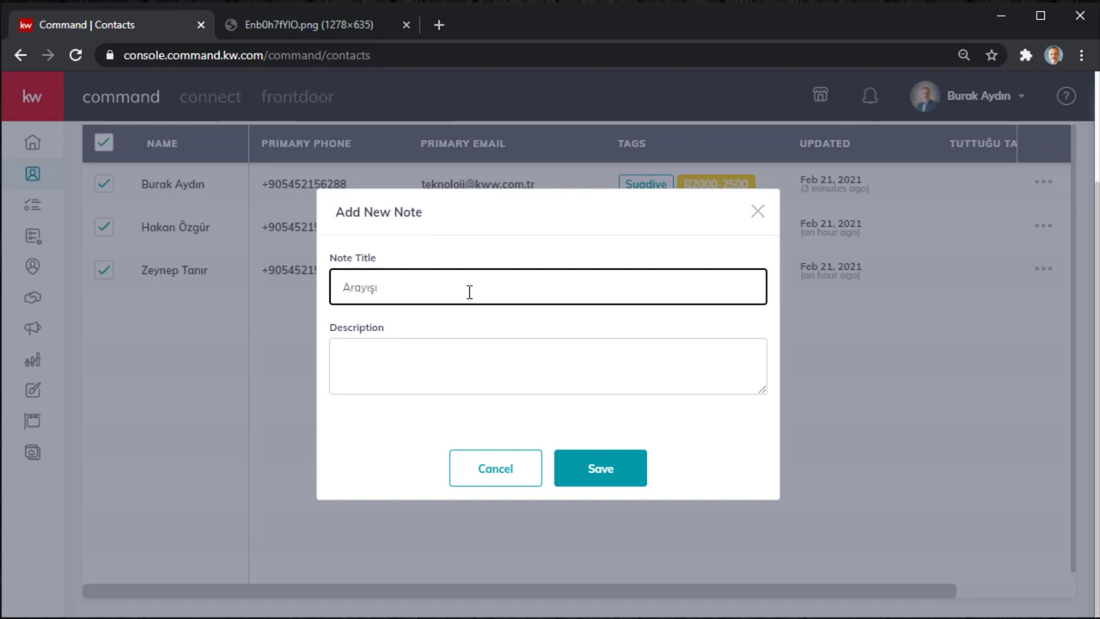
pyautogui.click(461, 351)
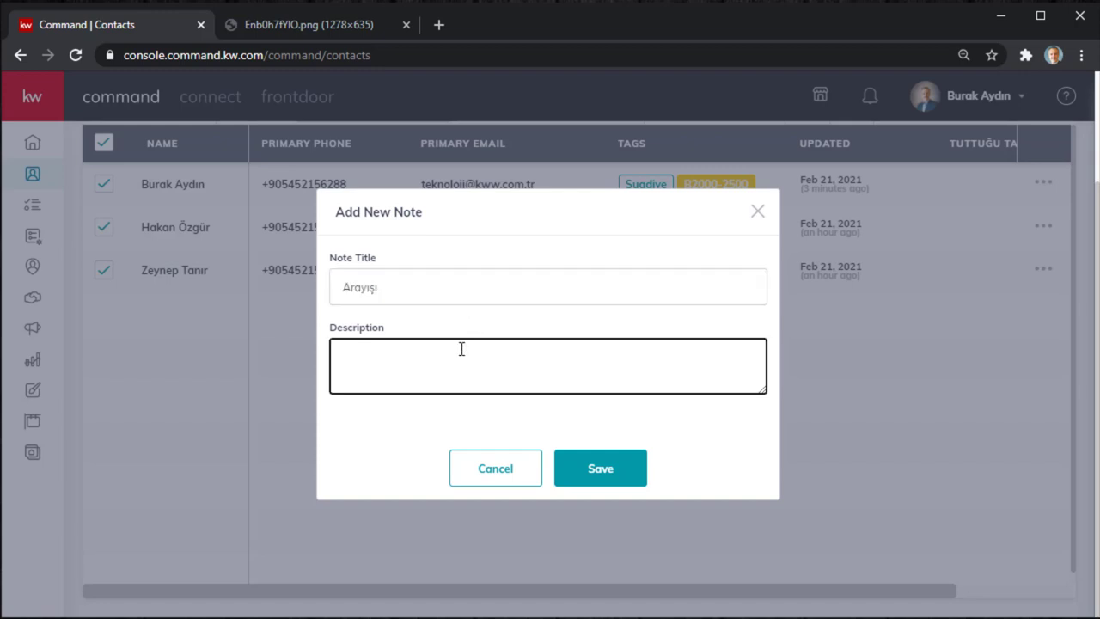
pyautogui.write('3+1')
pyautogui.write(' Den')
pyautogui.write('Sohil bandınd')
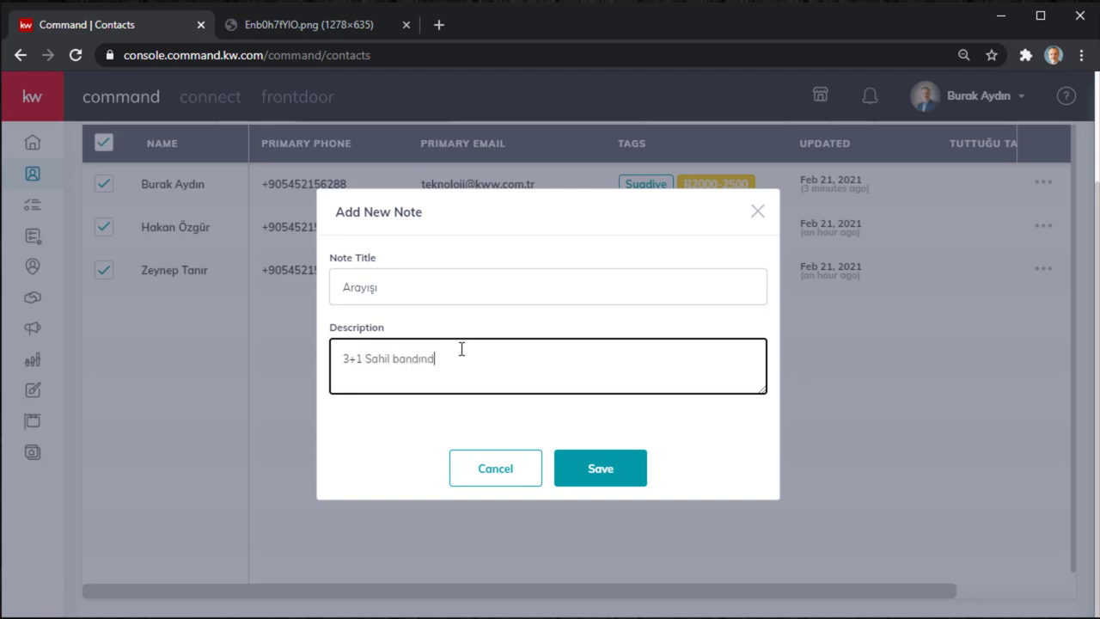
pyautogui.write('a o')
pyautogui.click(578, 470)
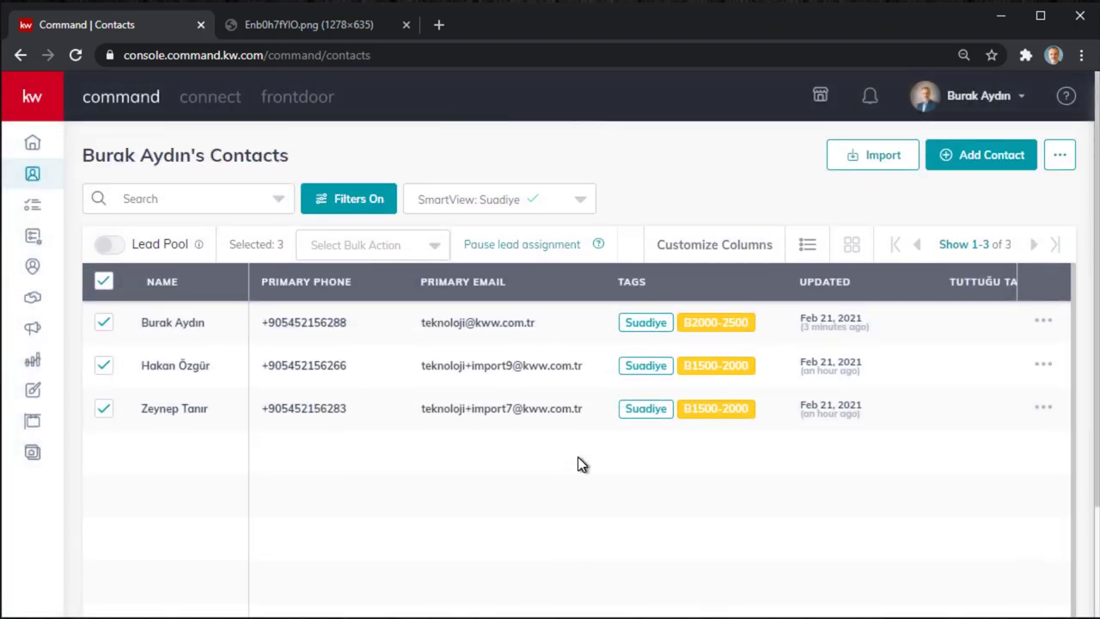
# Check the new note in the timelines of two of the Suadiye contacts and return to the contacts list.
pyautogui.click(171, 326)
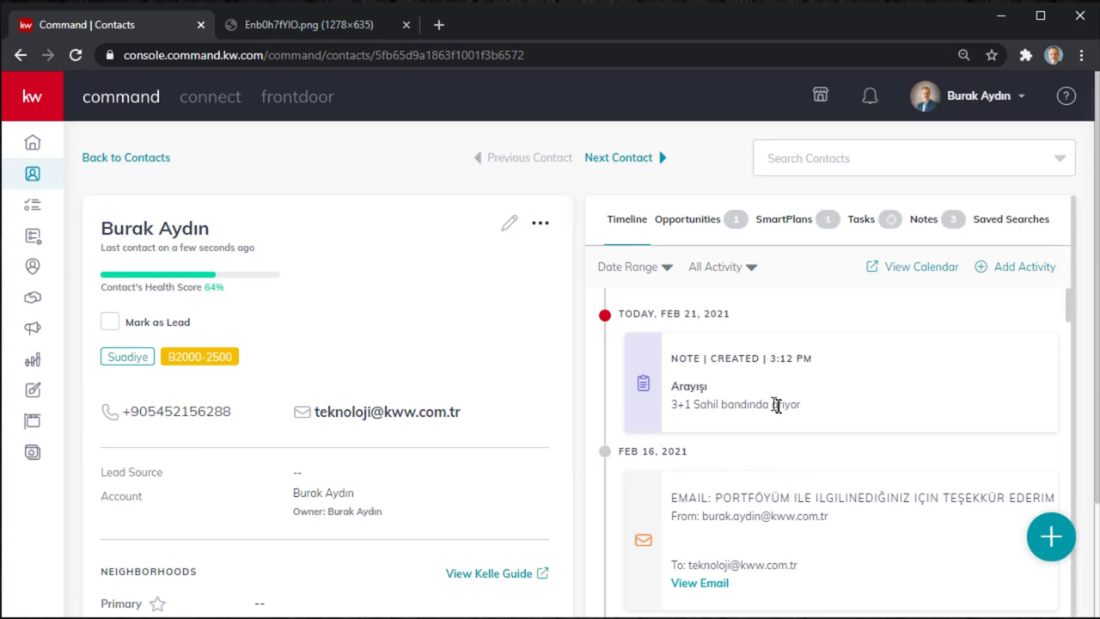
pyautogui.moveTo(672, 404); pyautogui.dragTo(814, 408)
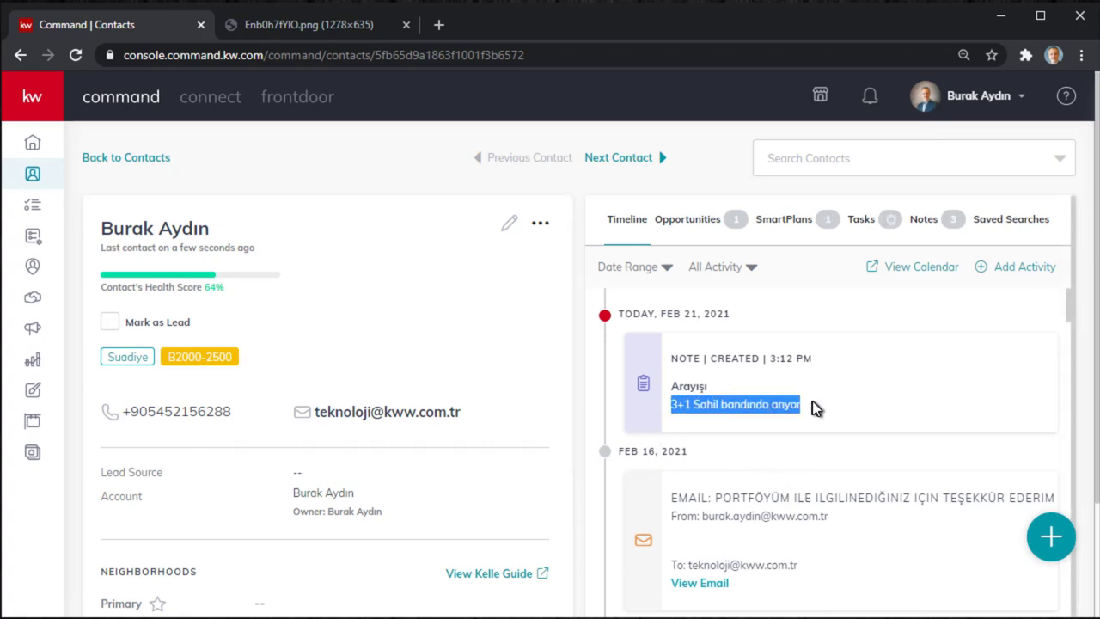
pyautogui.click(152, 157)
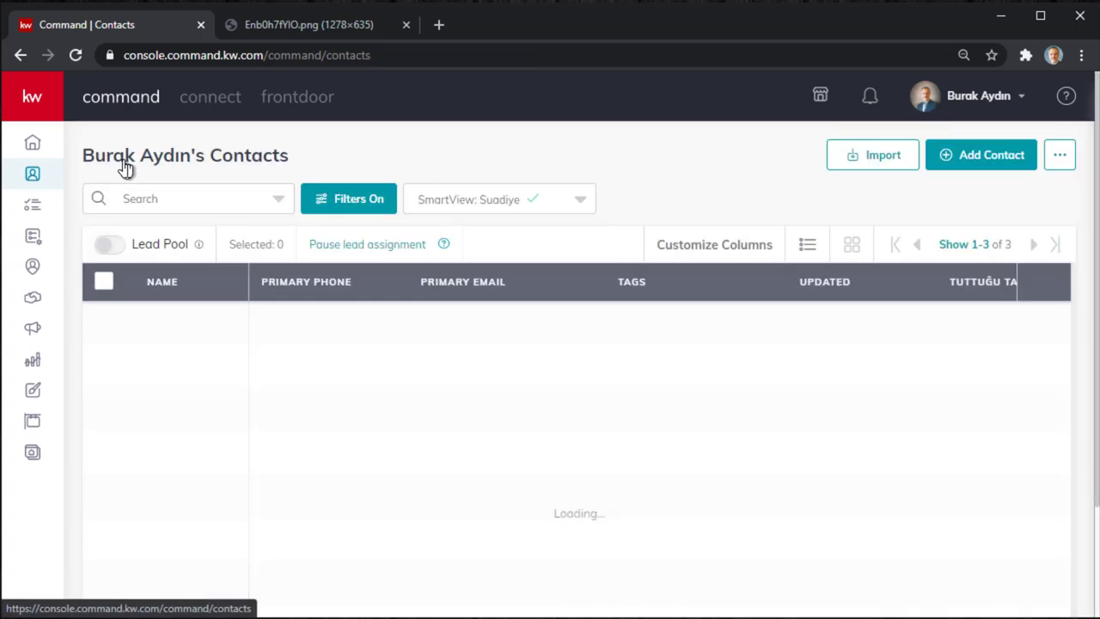
pyautogui.click(176, 365)
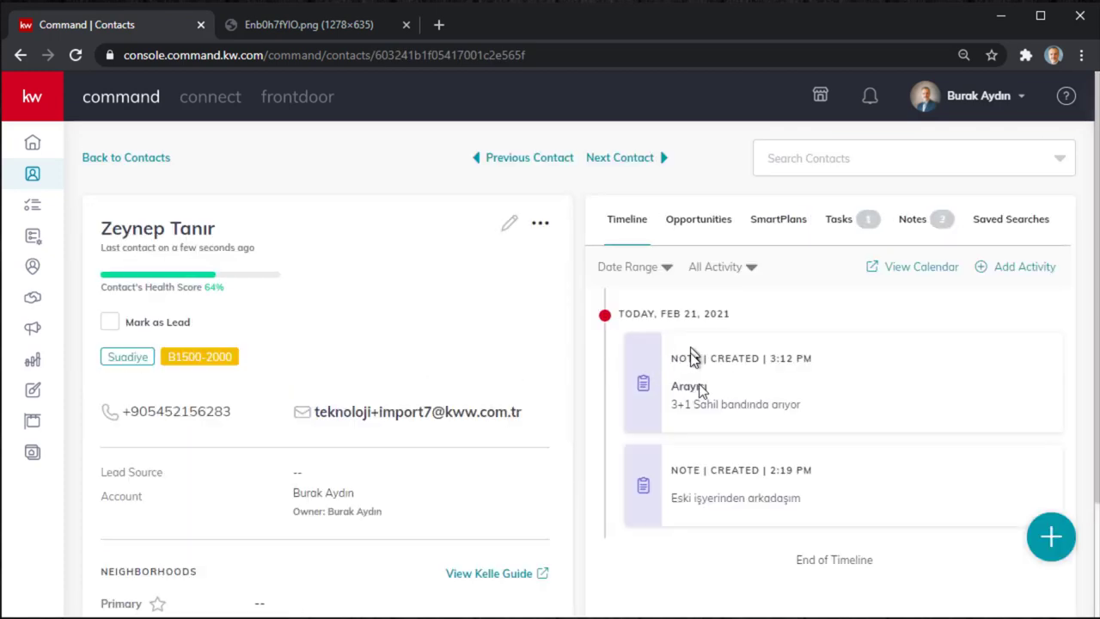
pyautogui.moveTo(685, 405); pyautogui.dragTo(804, 408)
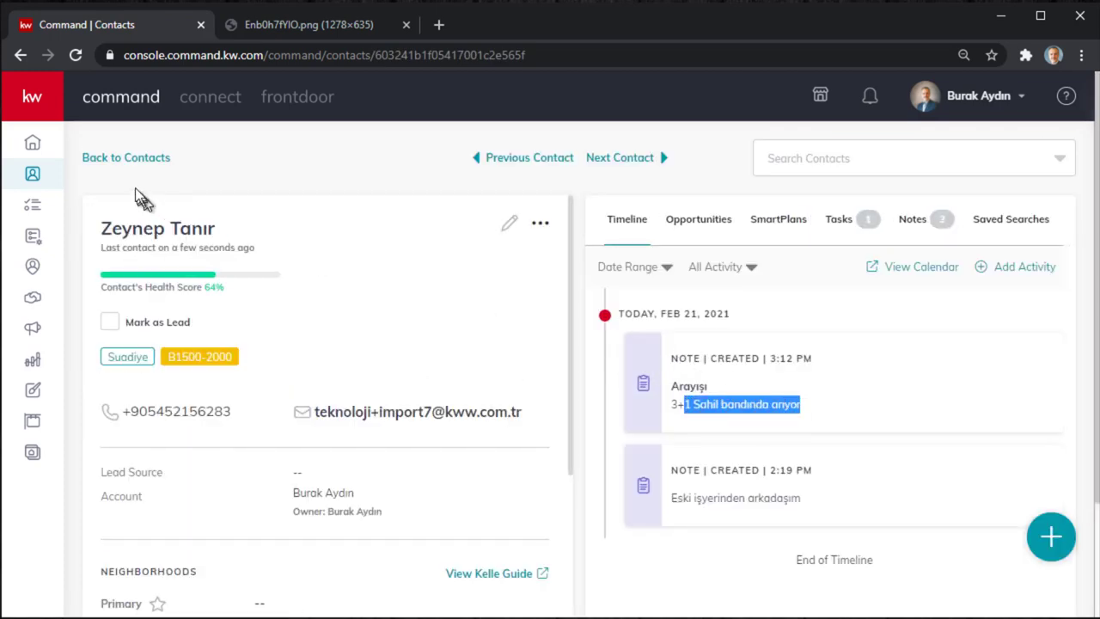
pyautogui.click(129, 165)
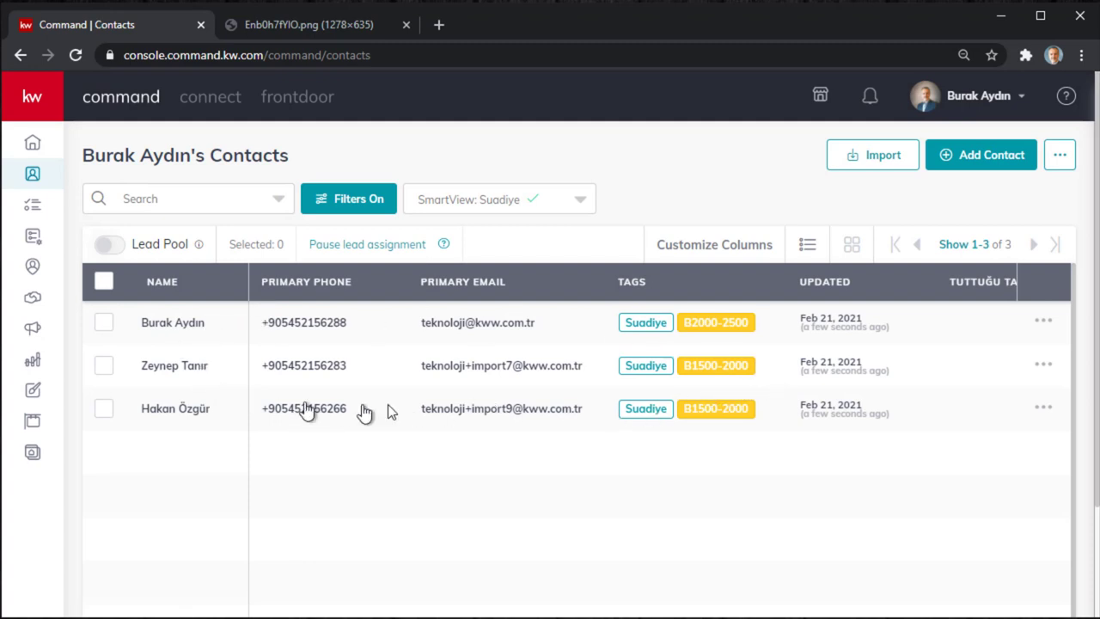
# Select all contacts in the Suadiye SmartView and review the available bulk actions without applying one.
pyautogui.click(103, 281)
pyautogui.click(404, 256)
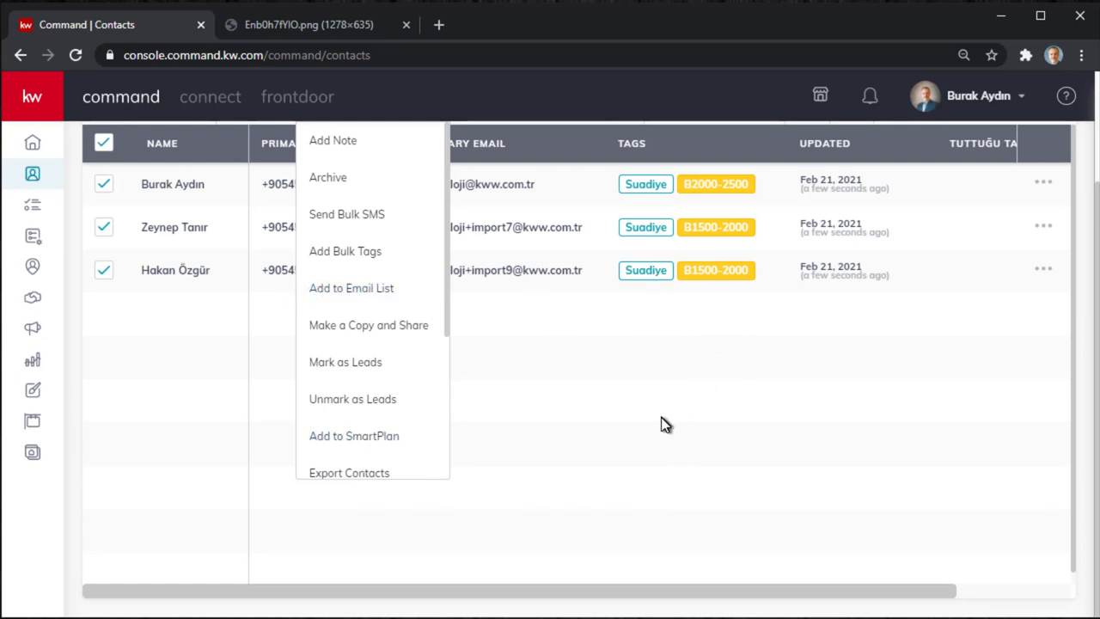
pyautogui.scroll(2, 662, 430)
pyautogui.click(660, 502)
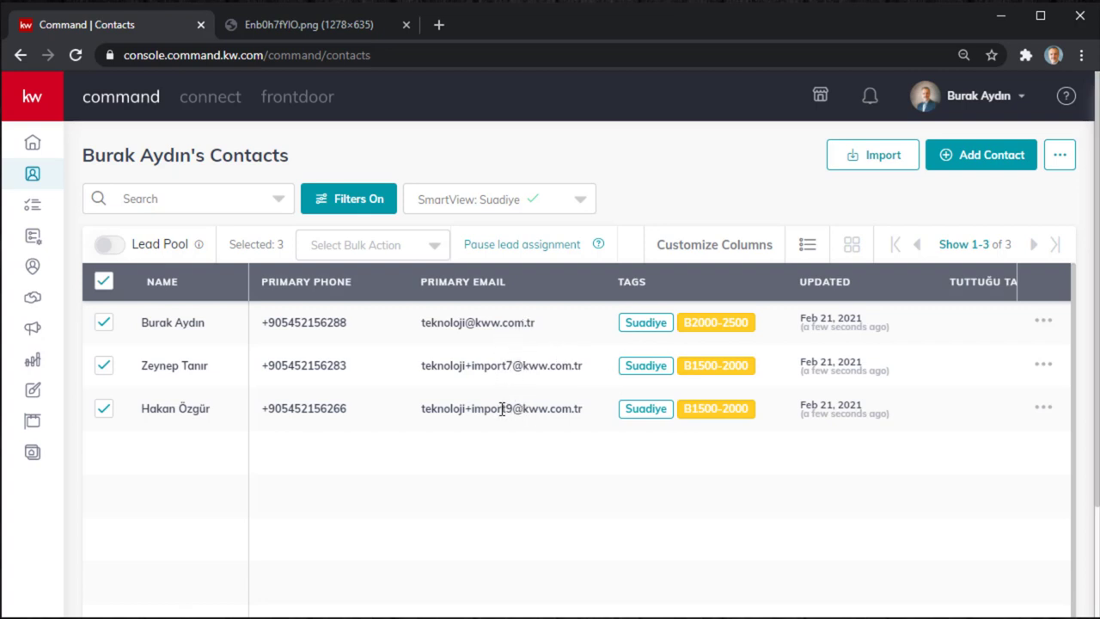
pyautogui.click(455, 290)
# Remove the Updated, Tuttuğu Takım and Primary Email columns from the Suadiye SmartView.
pyautogui.click(739, 250)
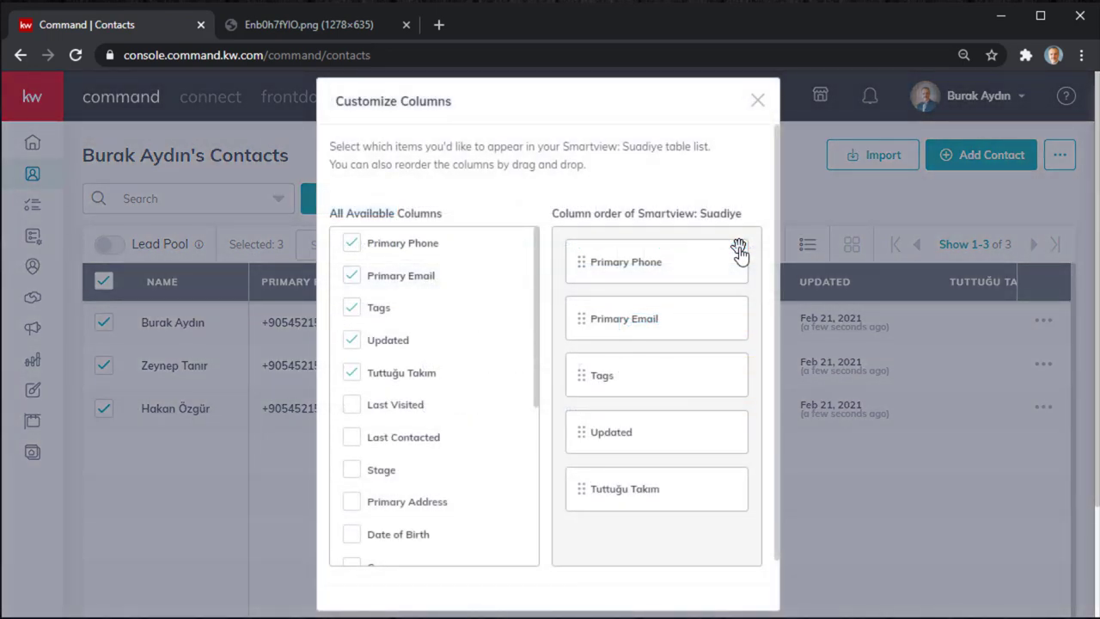
pyautogui.click(352, 340)
pyautogui.click(352, 373)
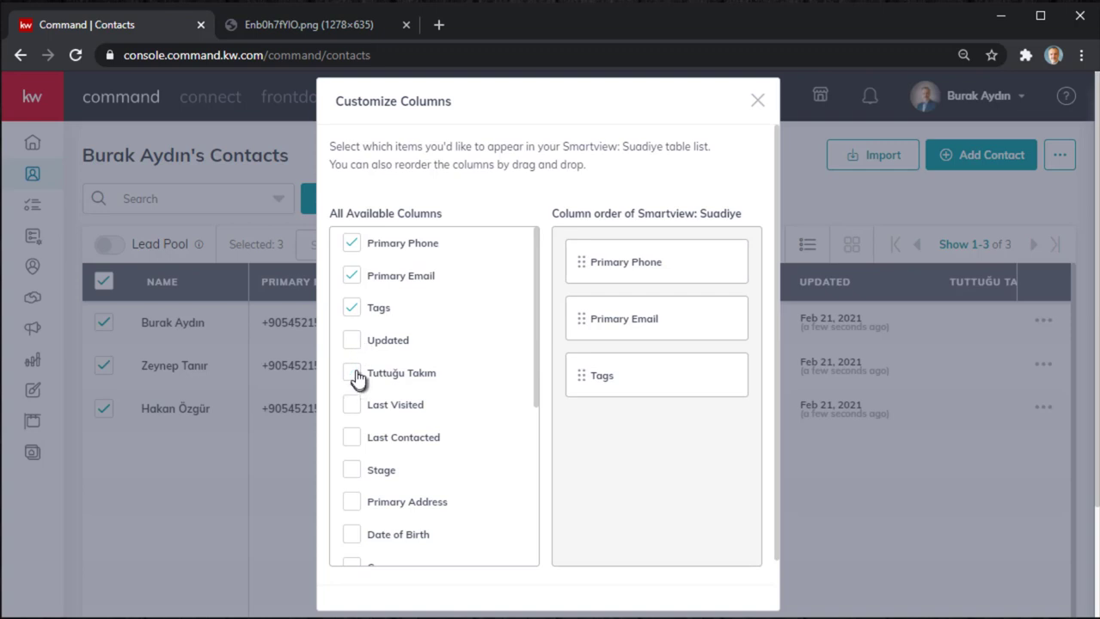
pyautogui.click(353, 276)
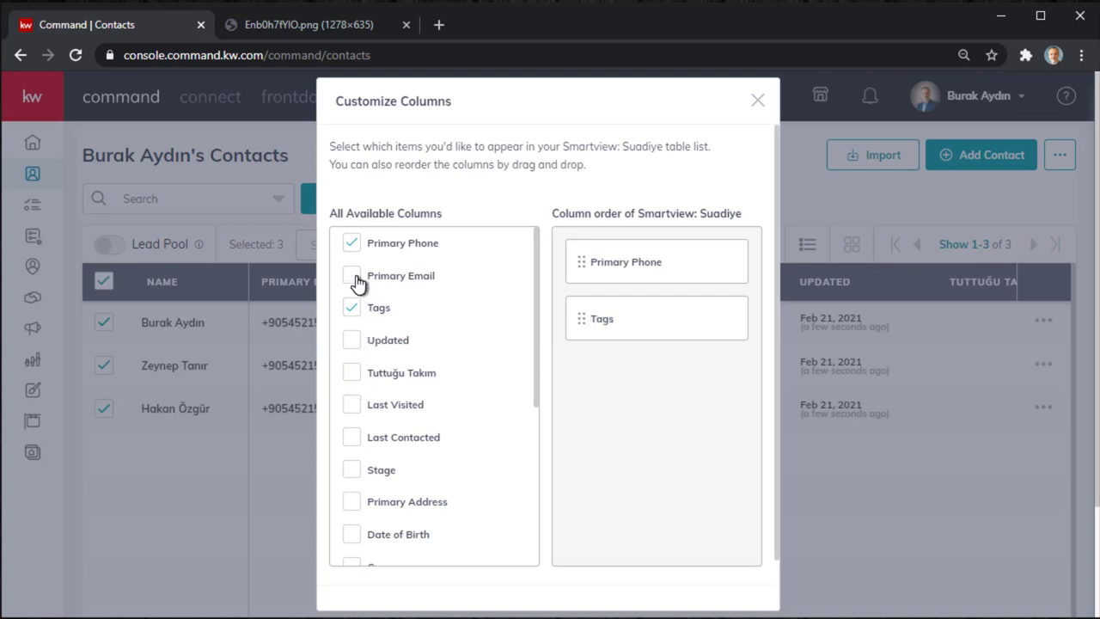
pyautogui.scroll(-5, 484, 467)
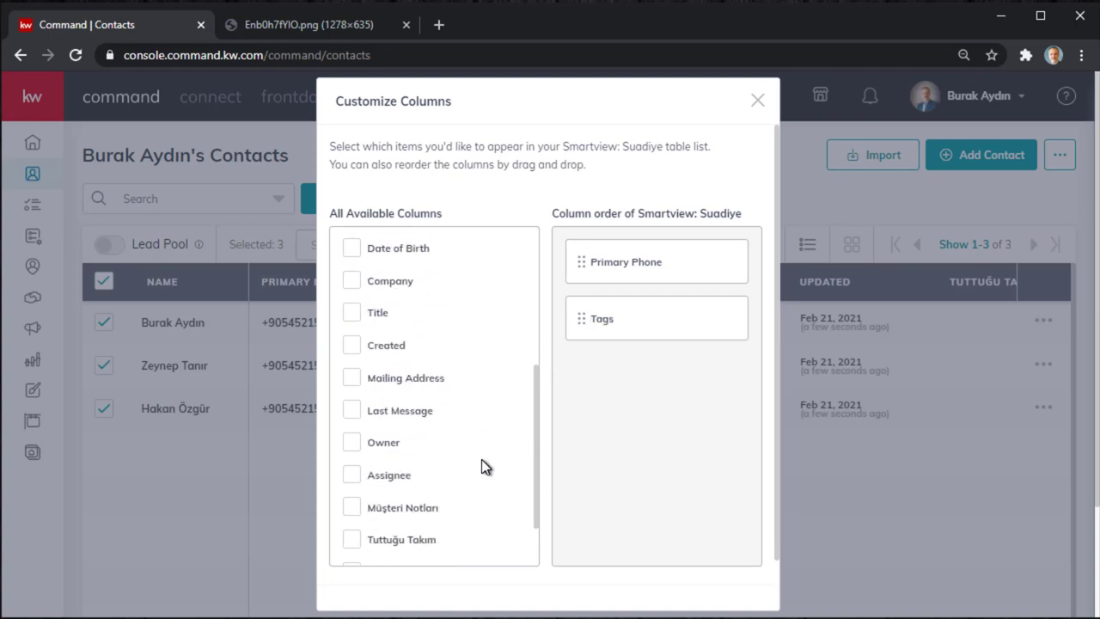
pyautogui.scroll(-1, 650, 485)
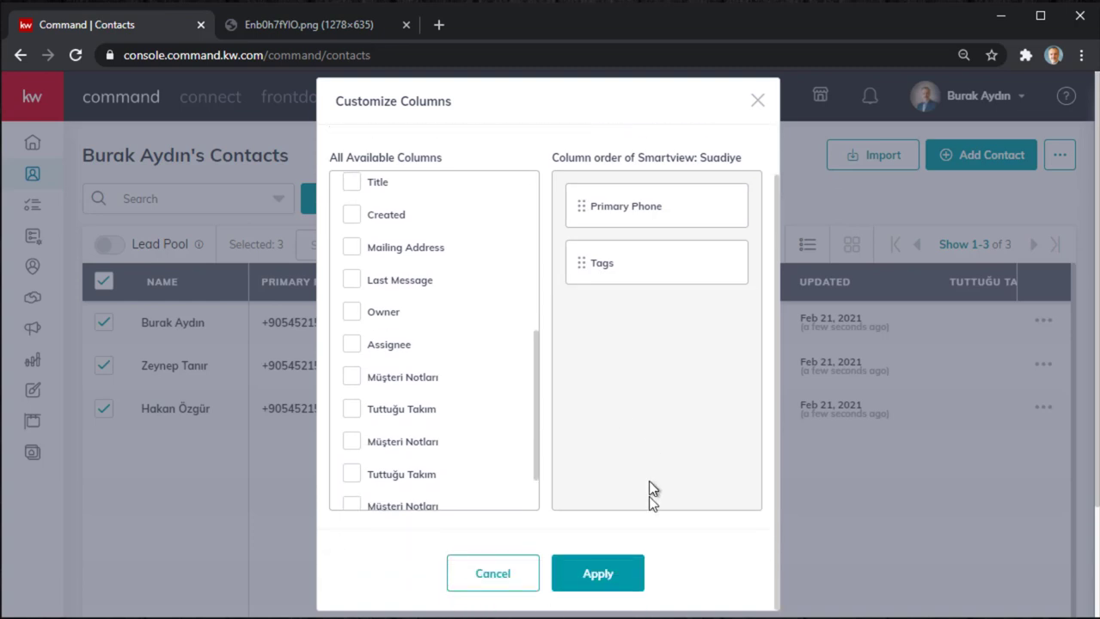
pyautogui.click(615, 580)
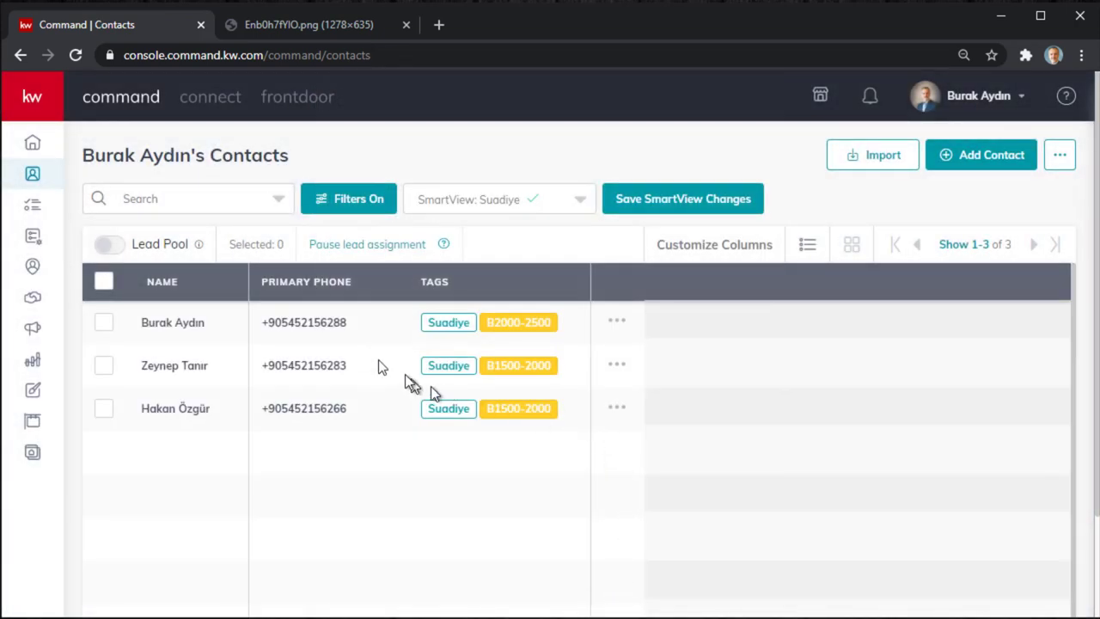
# Widen the Tags column across most of the table and save the changes to the Suadiye SmartView.
pyautogui.moveTo(588, 283); pyautogui.dragTo(948, 304)
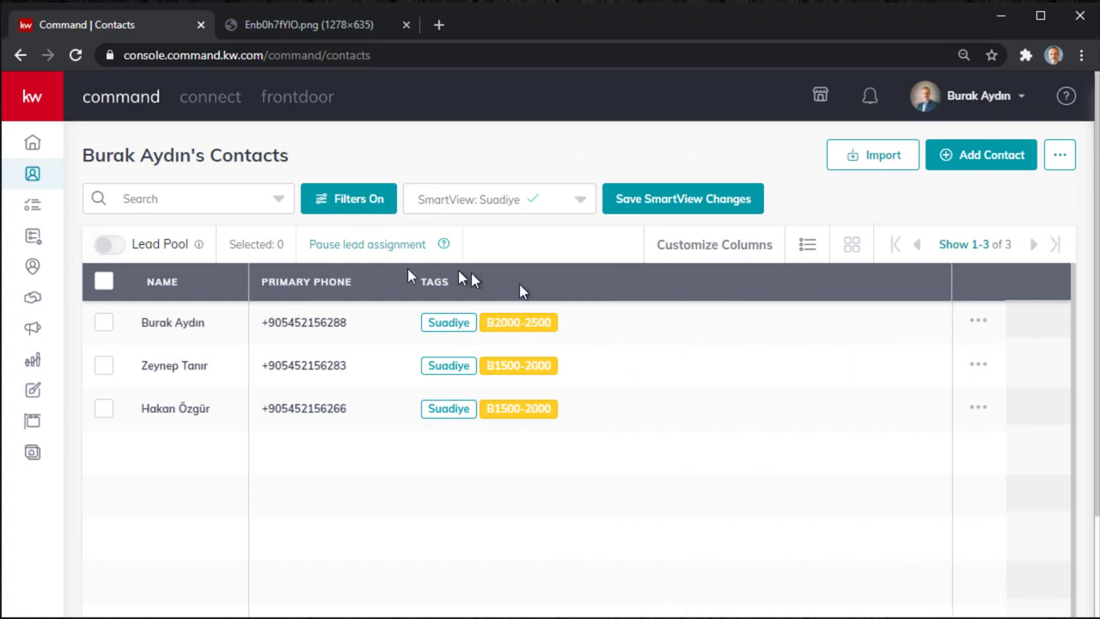
pyautogui.click(696, 205)
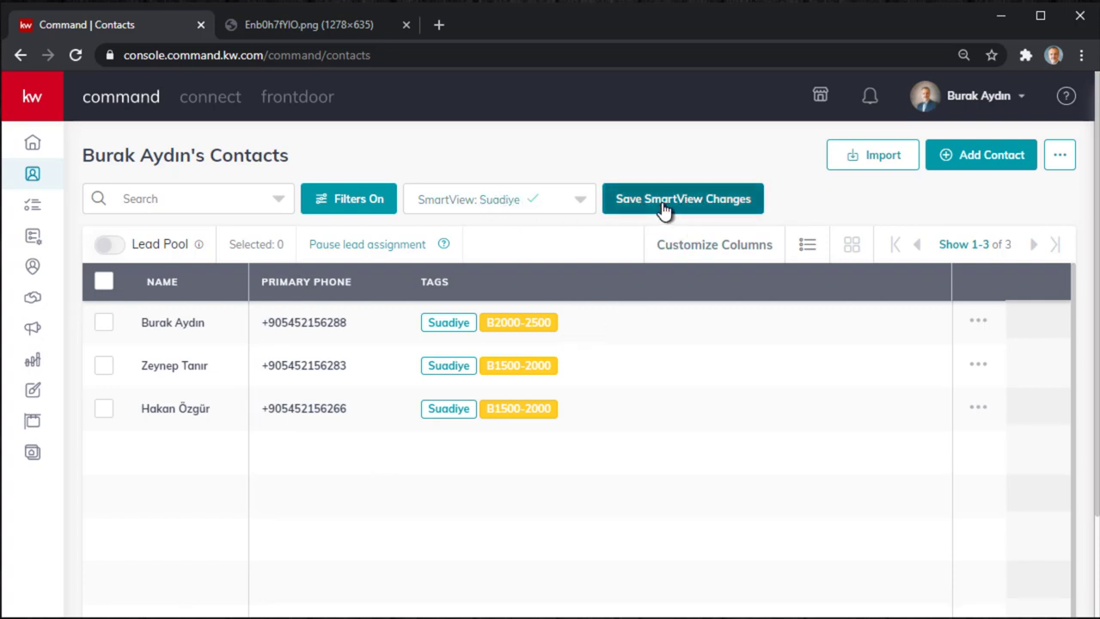
# Switch to the All Contacts SmartView and back to Suadiye to compare their column layouts.
pyautogui.click(581, 201)
pyautogui.click(536, 333)
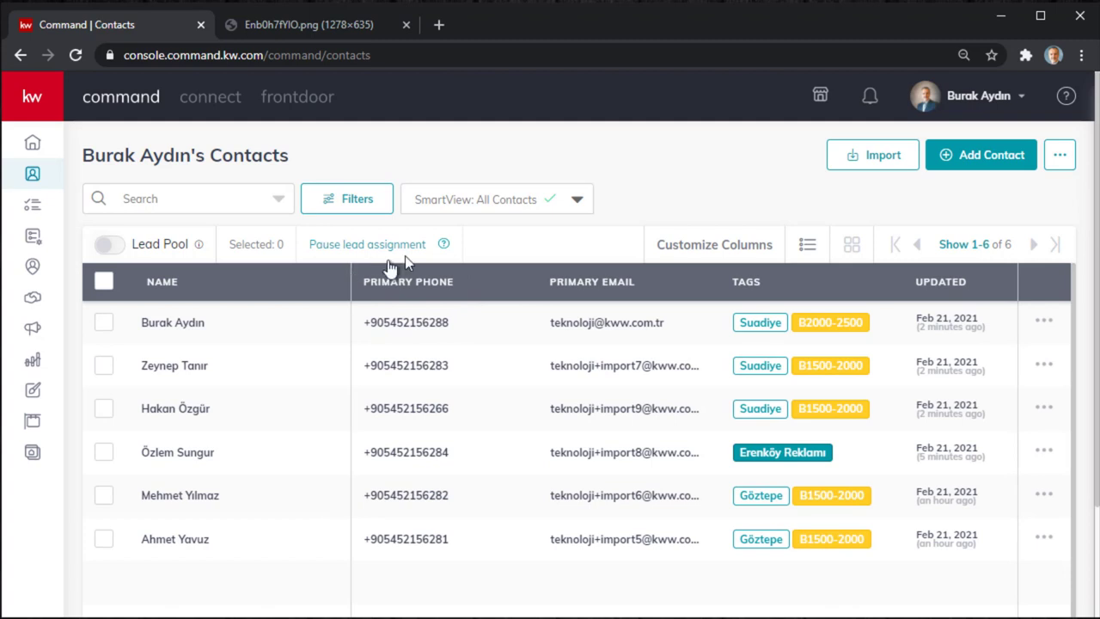
pyautogui.click(581, 203)
pyautogui.click(533, 372)
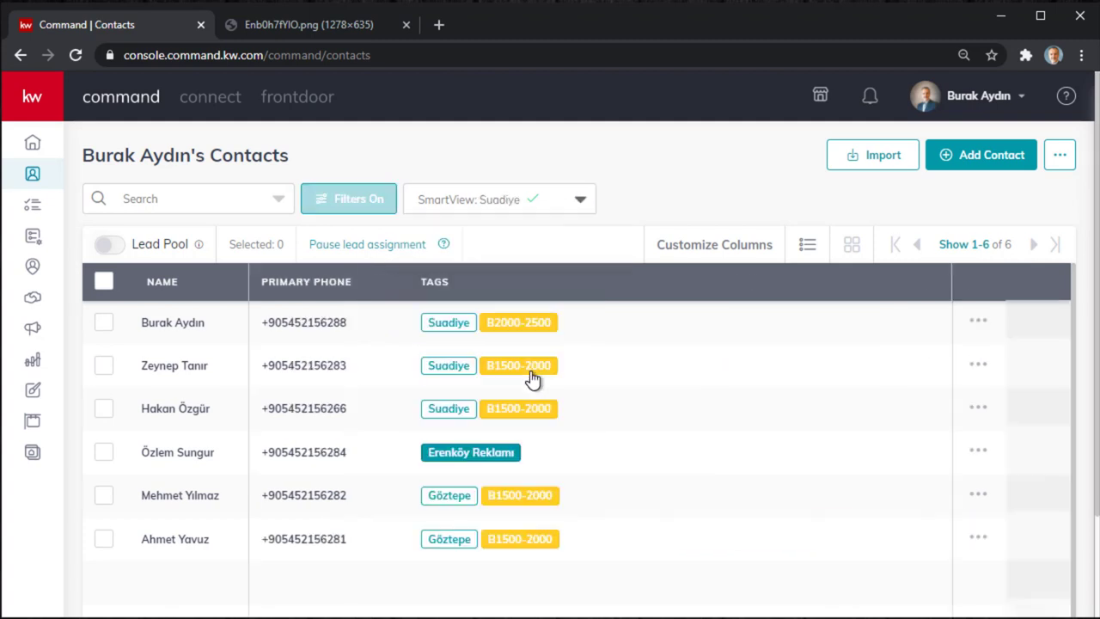